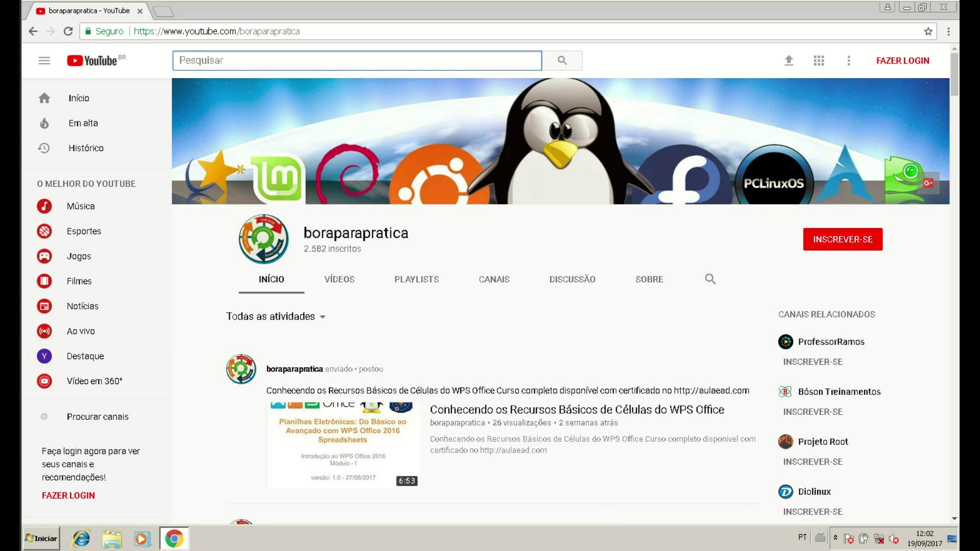
Open the Aula-06-D-WPS-Office-FinanciamentoAulaEAD workbook from the WPS Office 2016 desktop folder
left_click(907, 7)
double_click(112, 95)
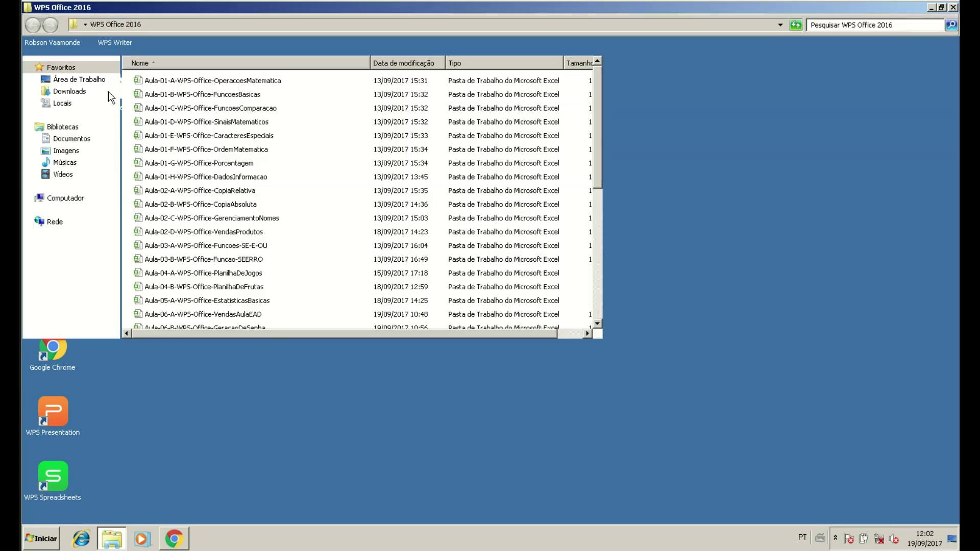
left_click(250, 358)
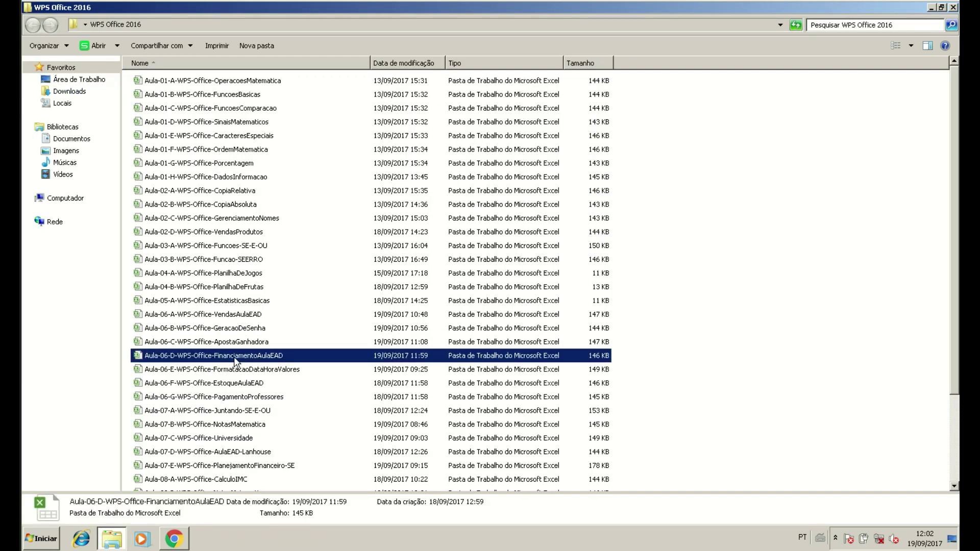
double_click(141, 359)
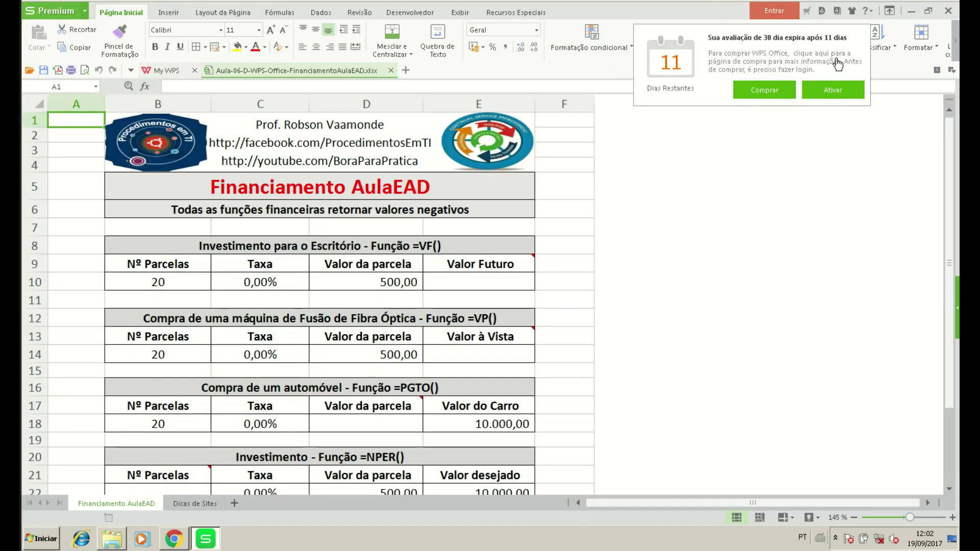
Collapse the ribbon, zoom out, and browse the Dicas de Sites sheet before returning to Financiamento AulaEAD
left_click(890, 10)
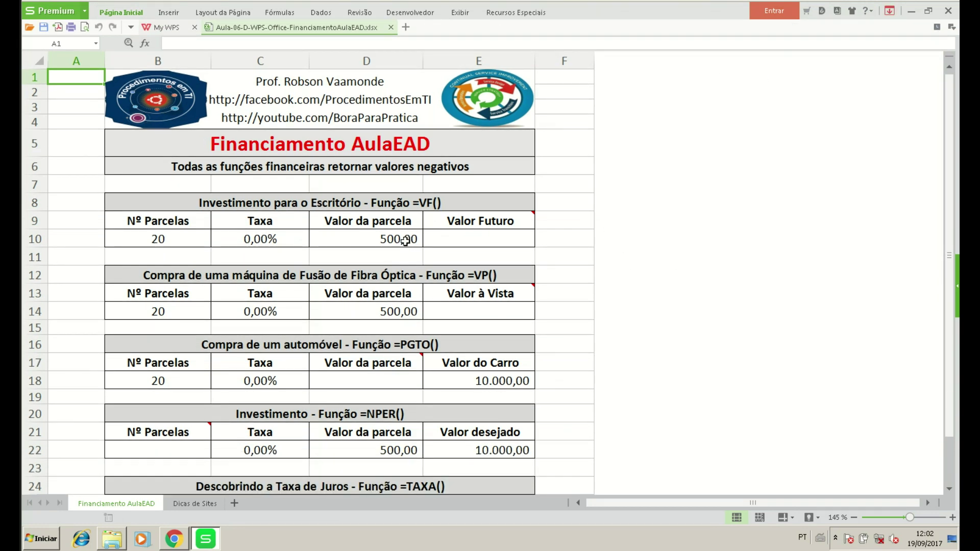
scroll(408, 240, "down", 3)
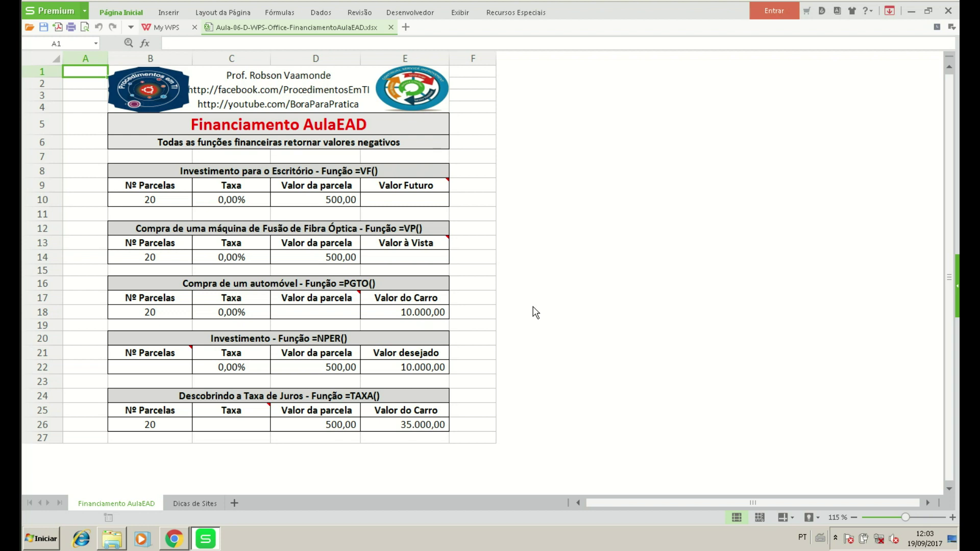
left_click(200, 505)
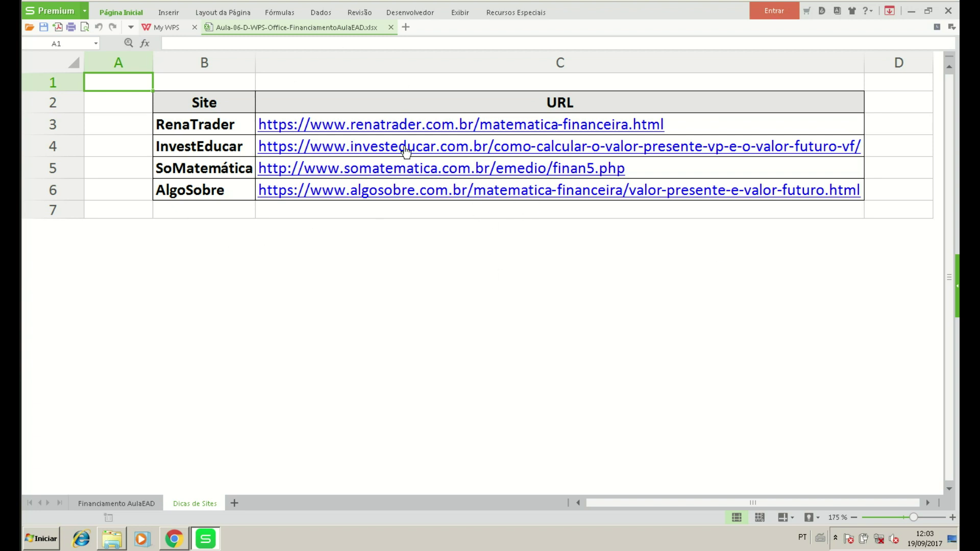
left_click(127, 503)
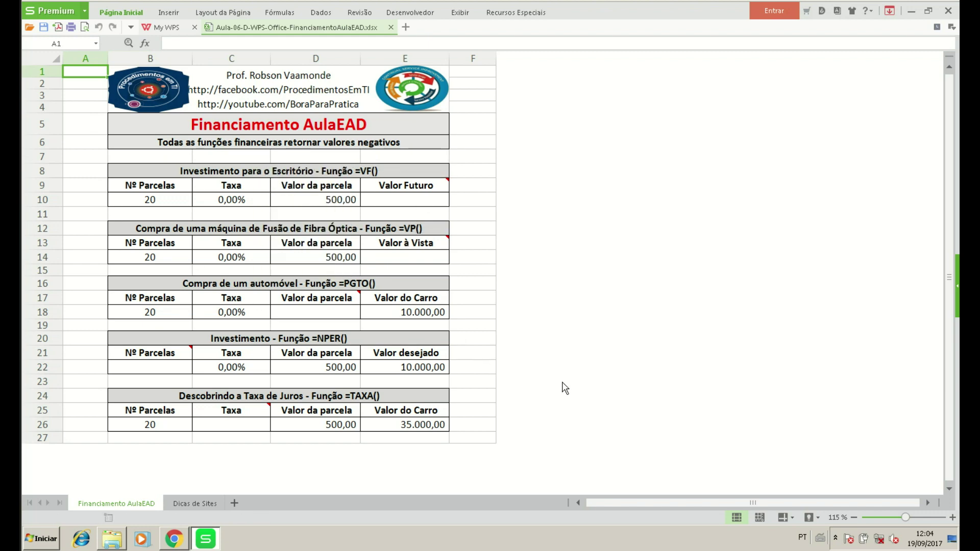
Zoom in to about 235%, enable Reading Layout highlighting, and select Valor Futuro cell E10
scroll(651, 366, "up", 1, "ctrl")
scroll(652, 365, "up", 5, "ctrl")
scroll(652, 366, "up", 2, "ctrl")
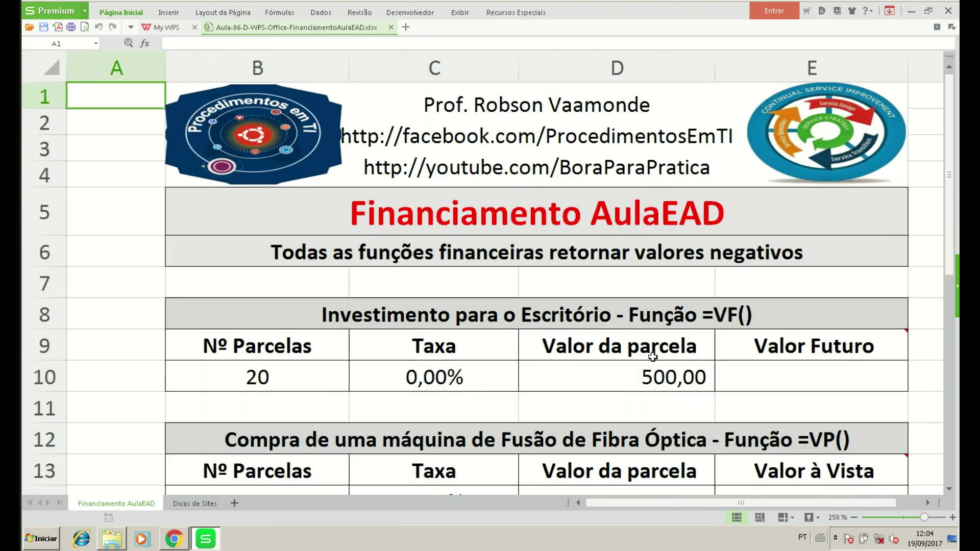
left_click(926, 503)
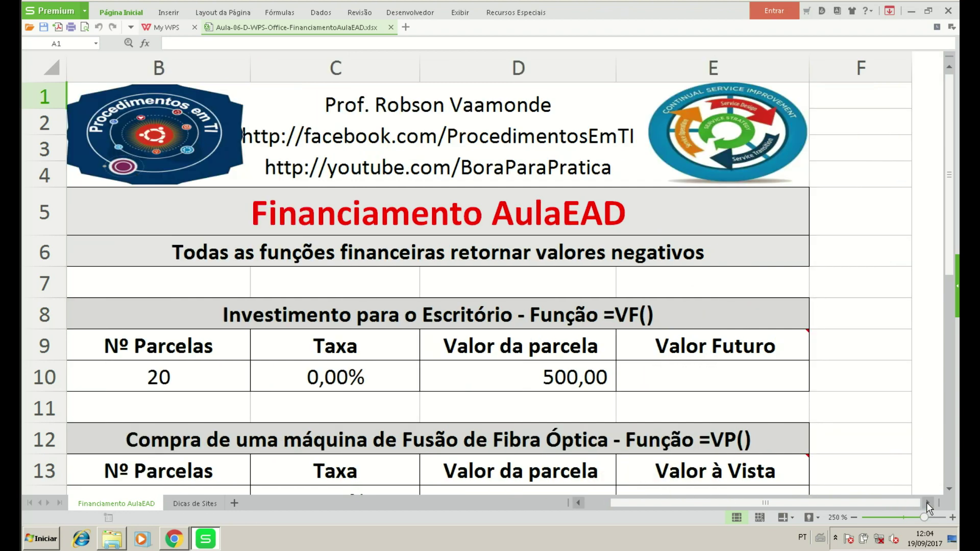
left_click(779, 522)
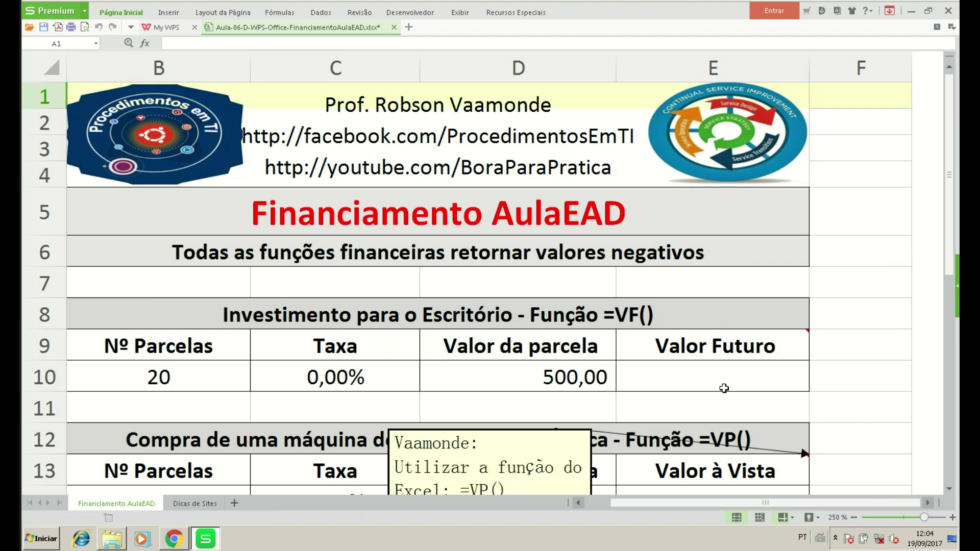
scroll(547, 384, "down", 1, "ctrl")
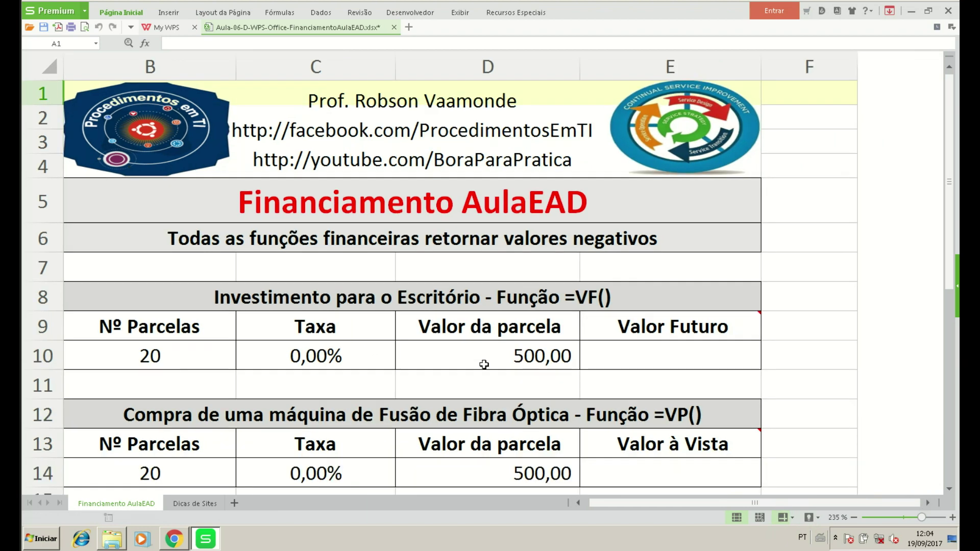
left_click(579, 503)
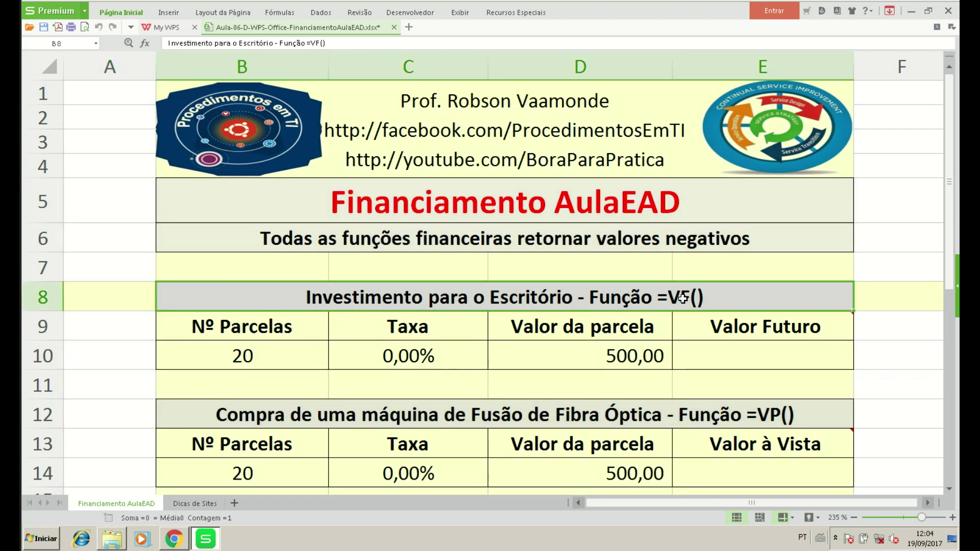
left_click(743, 357)
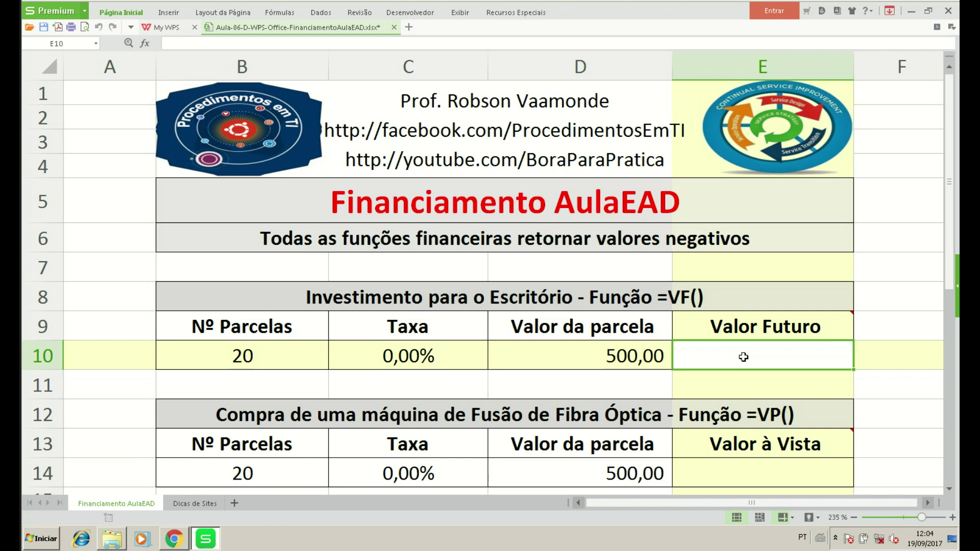
Enter =VF(C10;B10;D10) in E10, giving a Valor Futuro of -10.000,00
type("=")
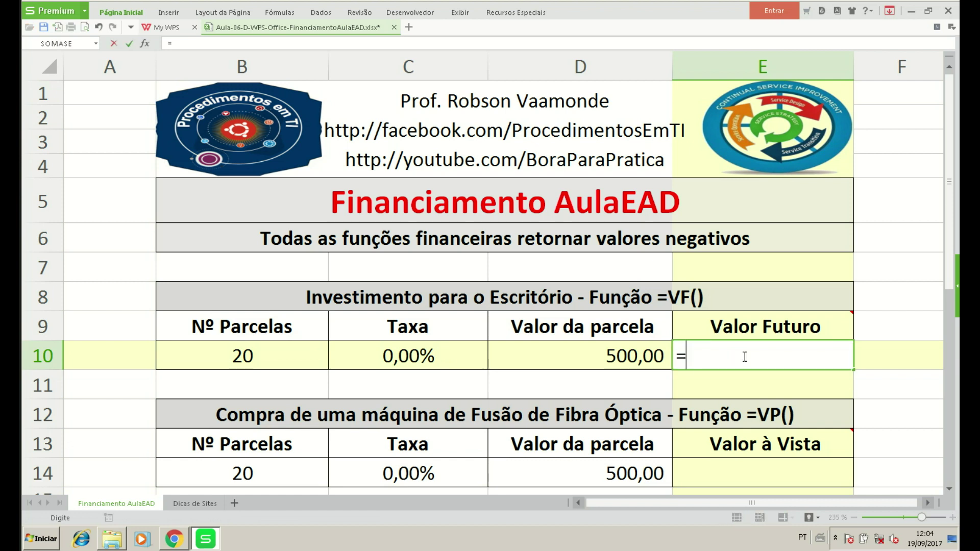
type("vf")
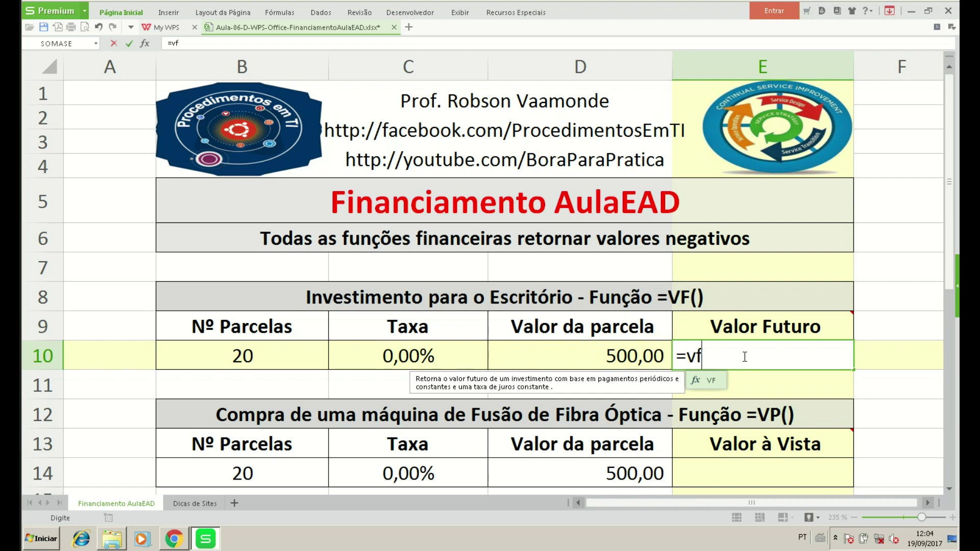
key("Tab")
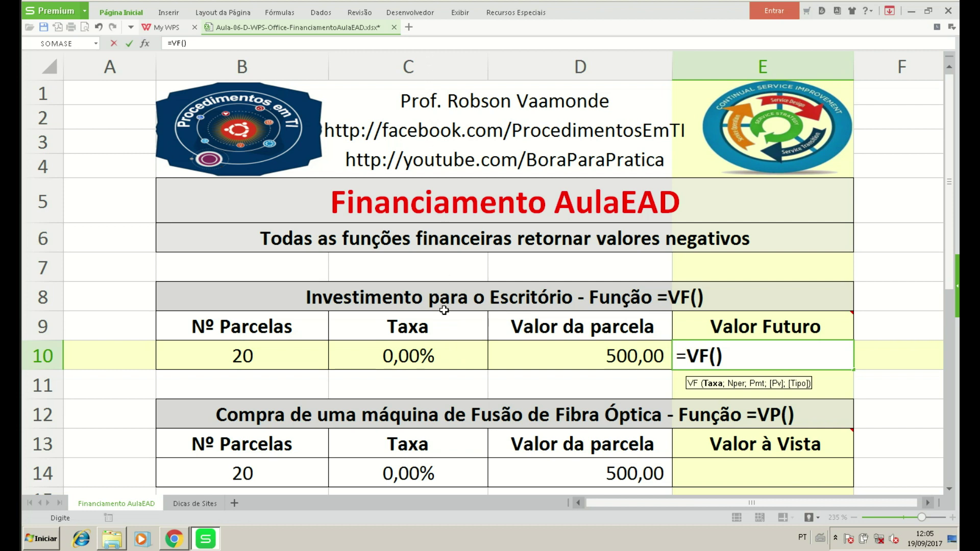
left_click(434, 359)
left_click(433, 359)
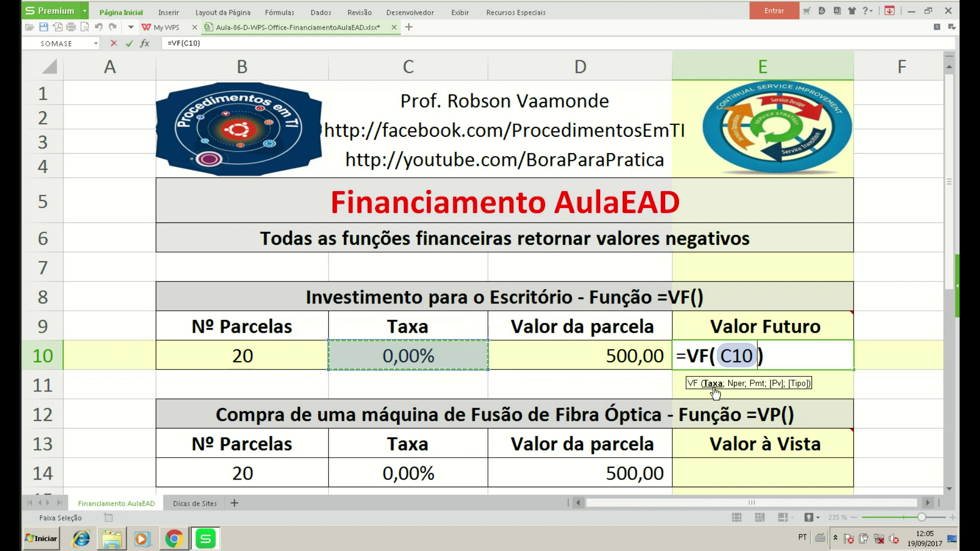
type(";")
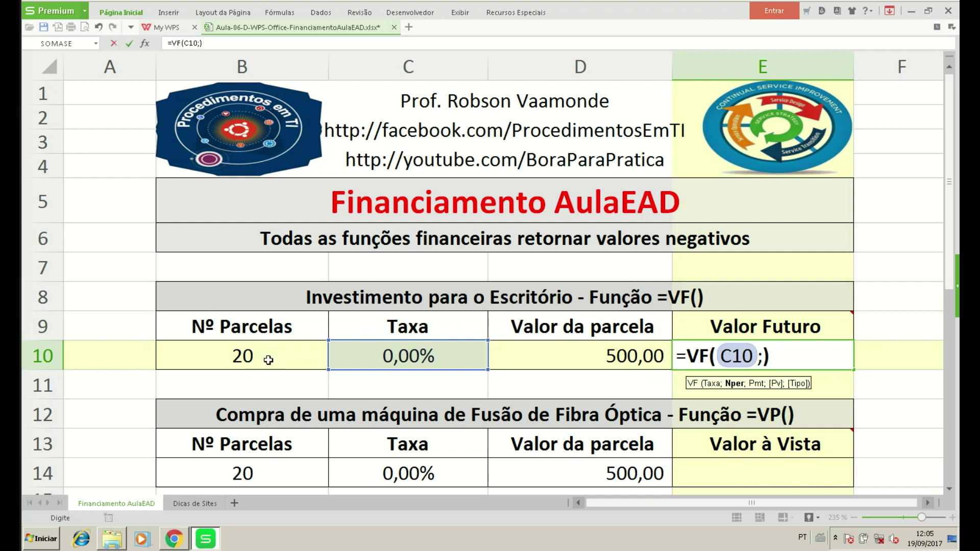
left_click(277, 355)
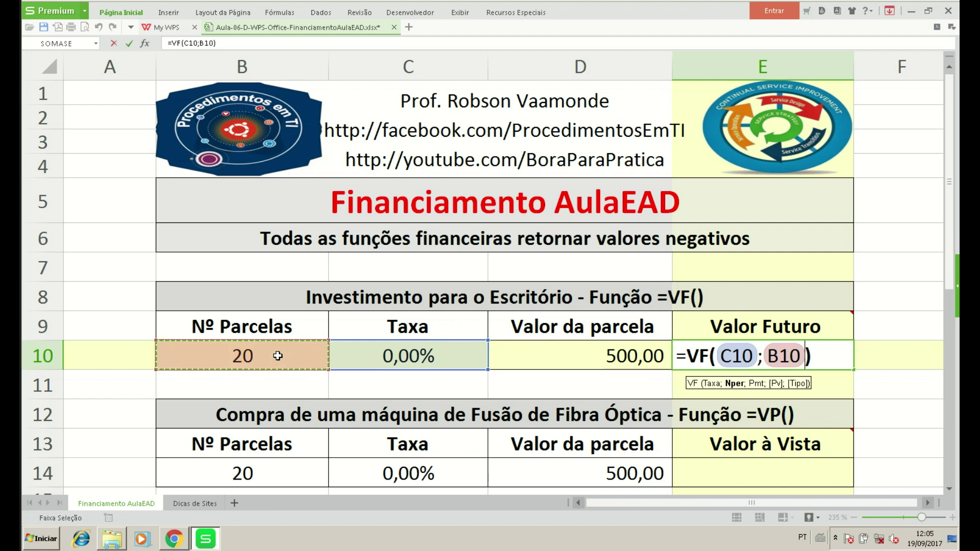
type(";")
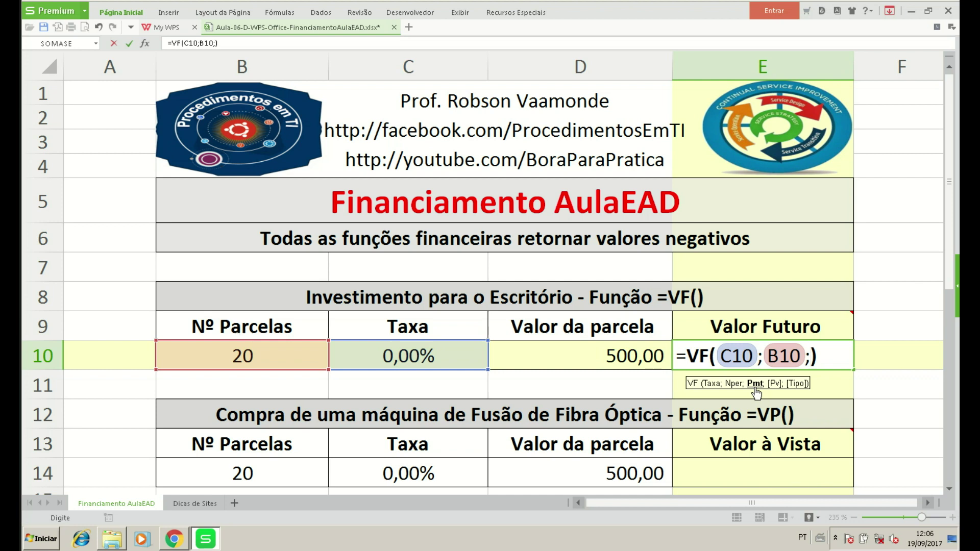
left_click(611, 356)
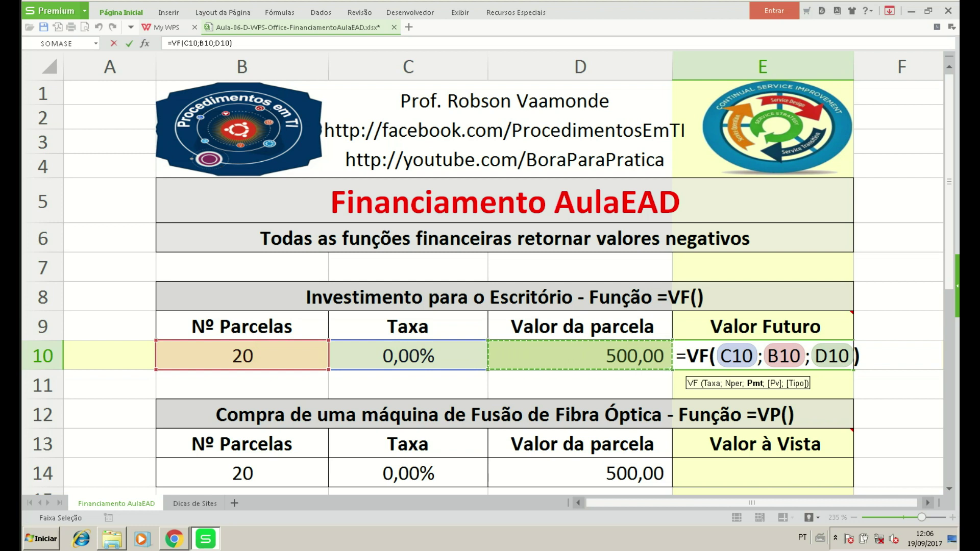
key("Return")
left_click(763, 356)
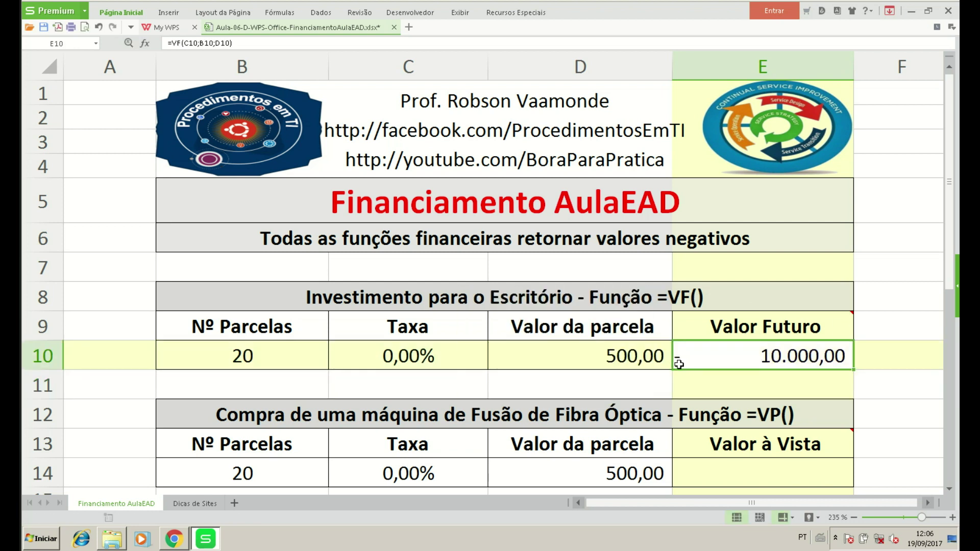
Add a leading minus so E10 reads =-VF(C10;B10;D10) and shows 10.000,00
left_click(361, 246)
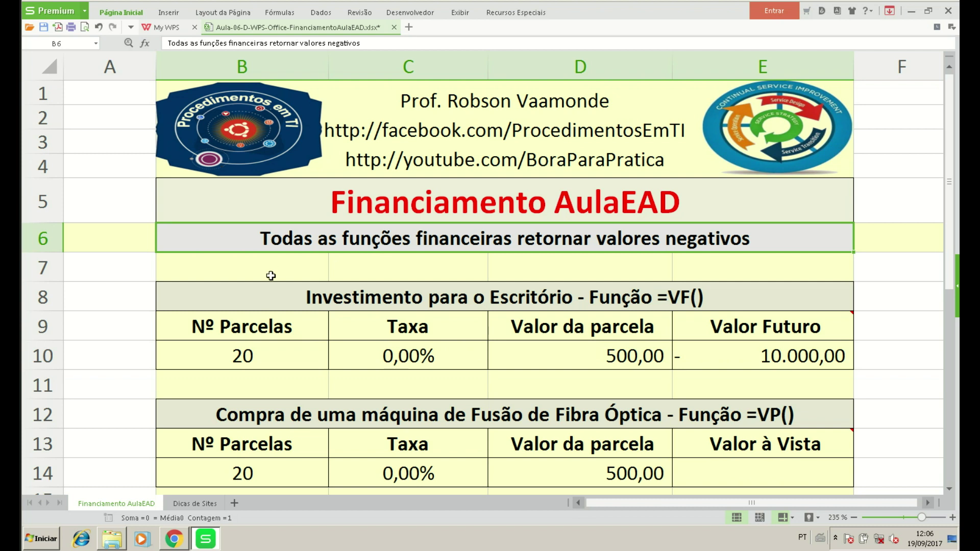
left_click(748, 350)
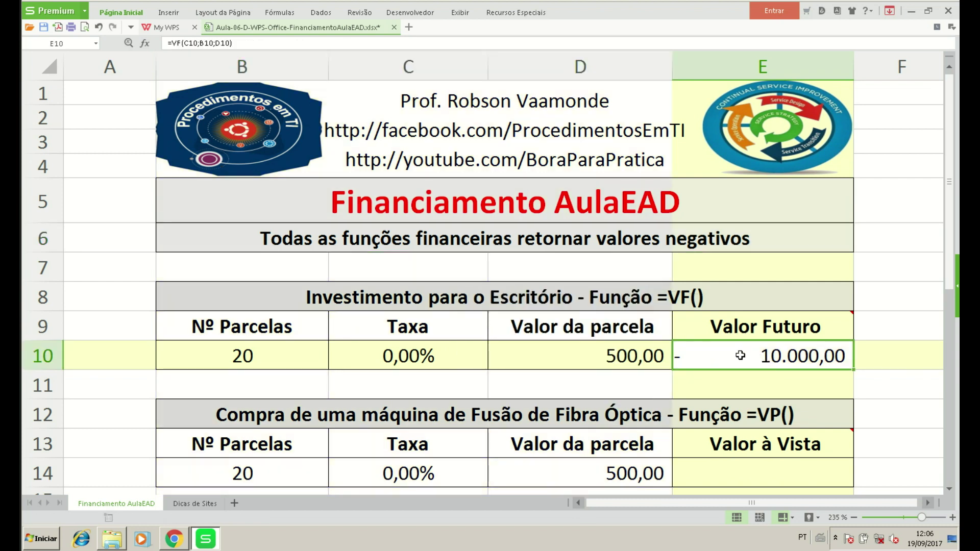
double_click(740, 355)
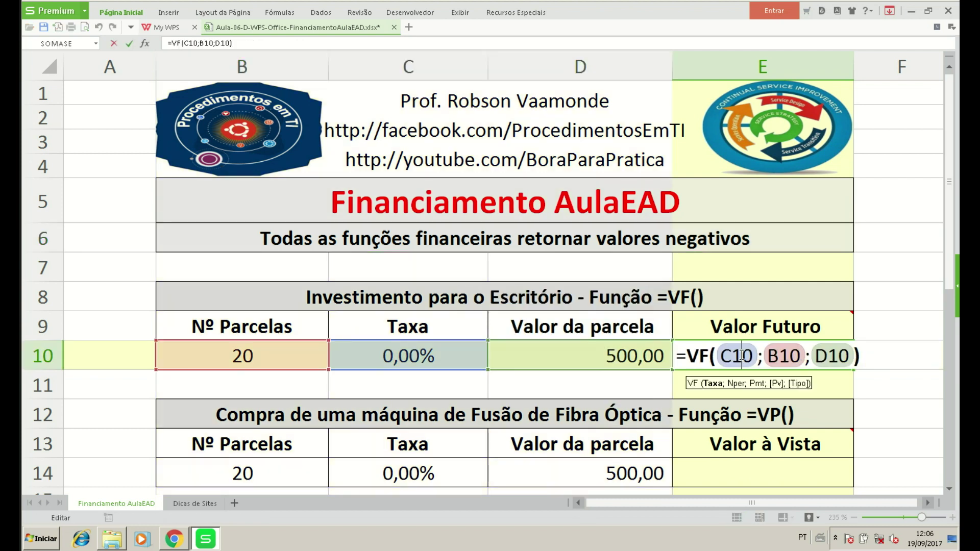
left_click(689, 356)
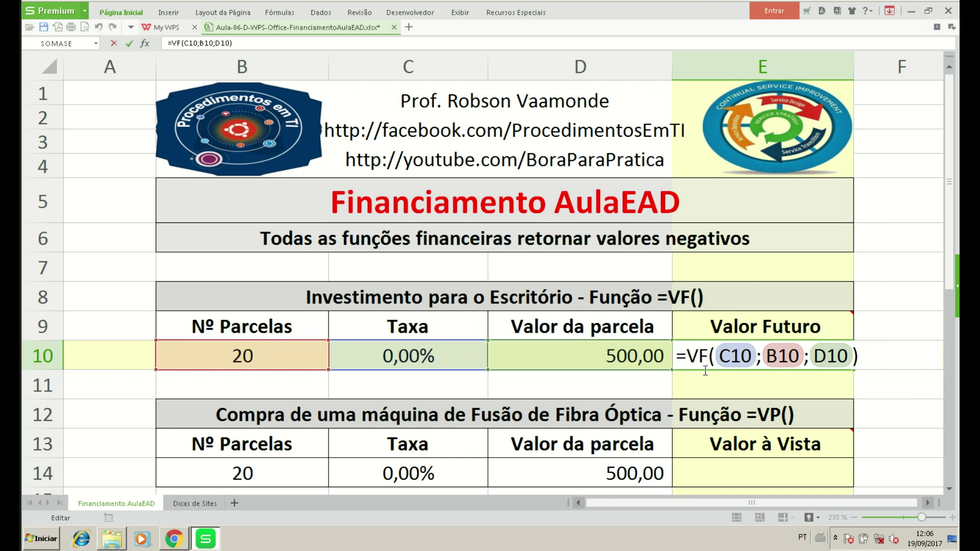
type("-")
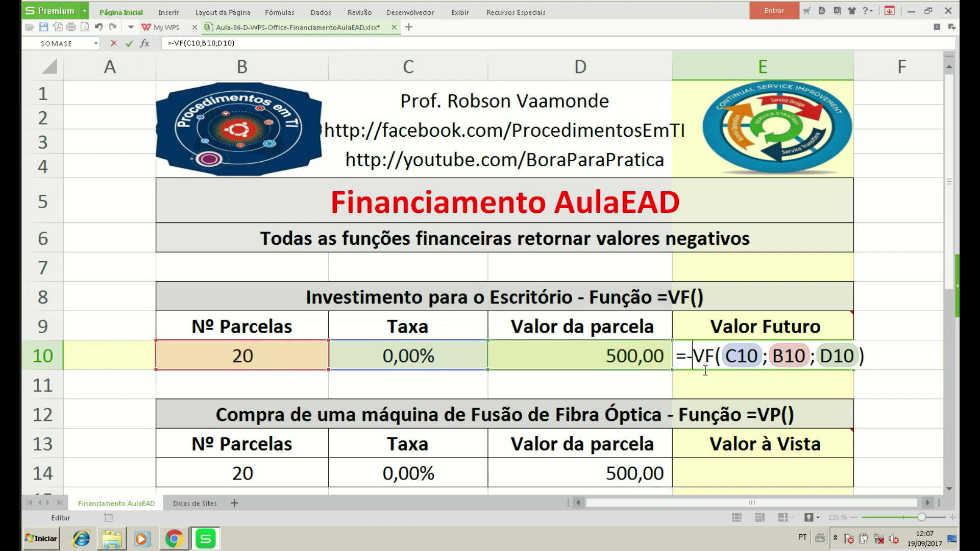
key("Return")
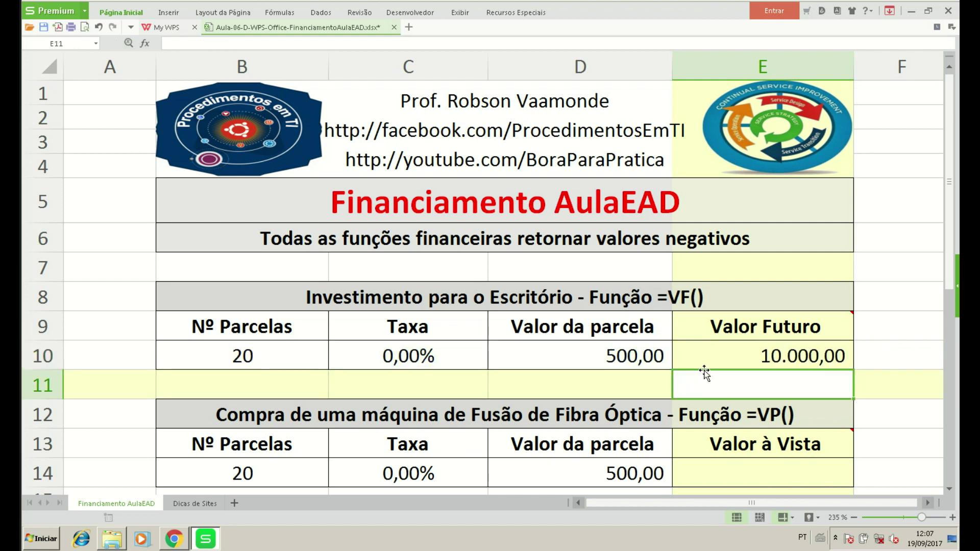
key("Up")
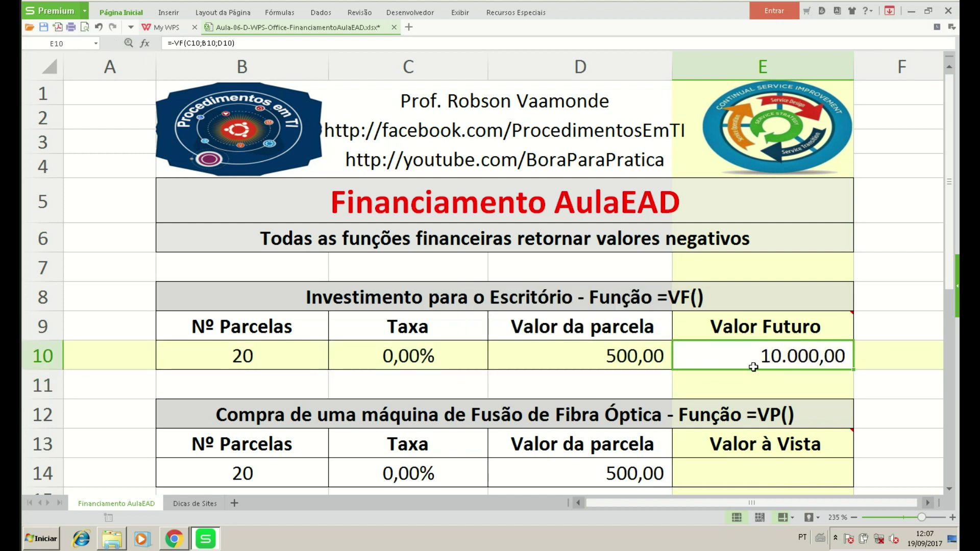
Enter 1 as the Taxa in C10 so Valor Futuro becomes 11.009,50
left_click(397, 356)
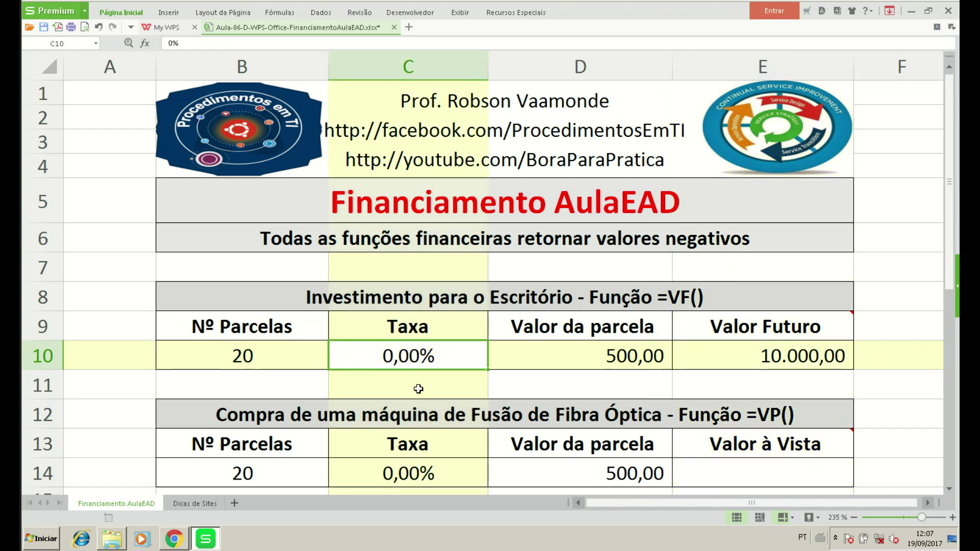
type("1")
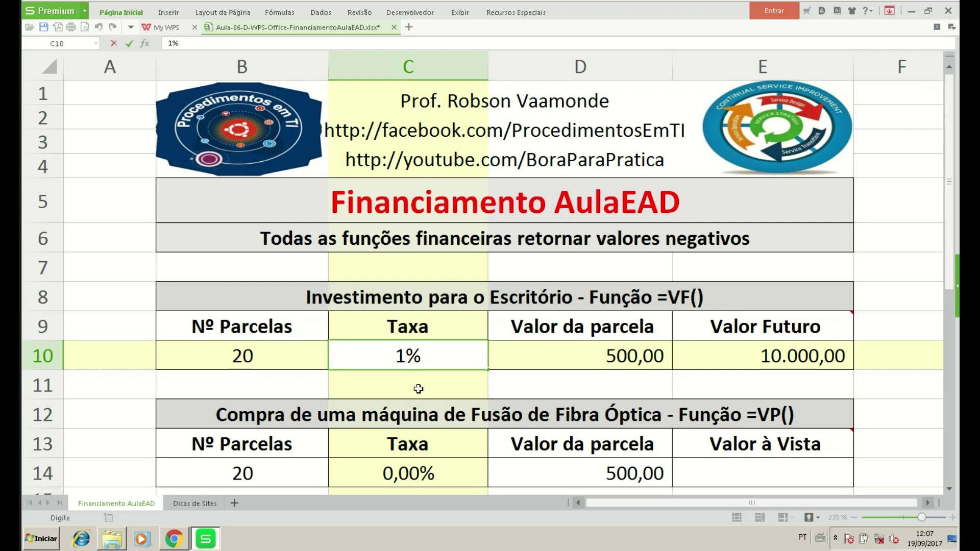
key("Return")
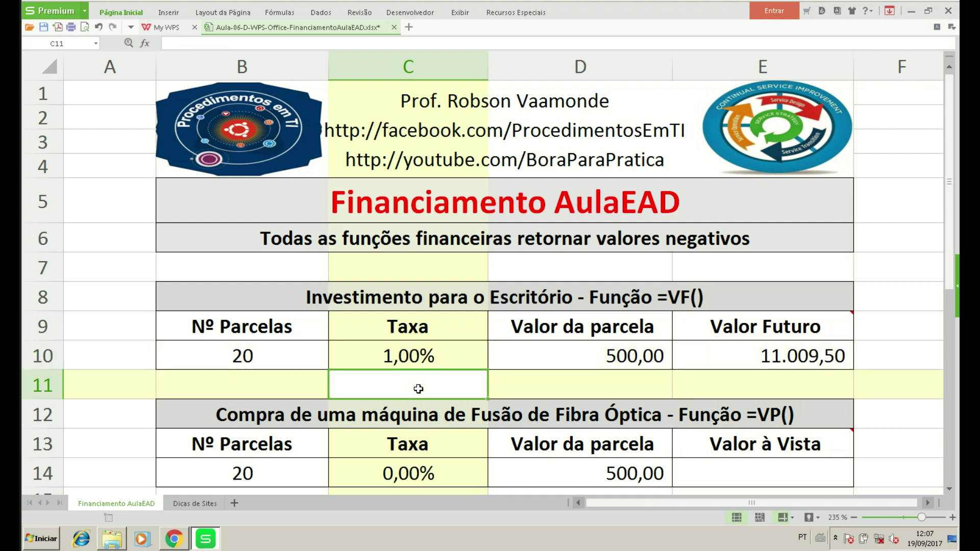
key("Up")
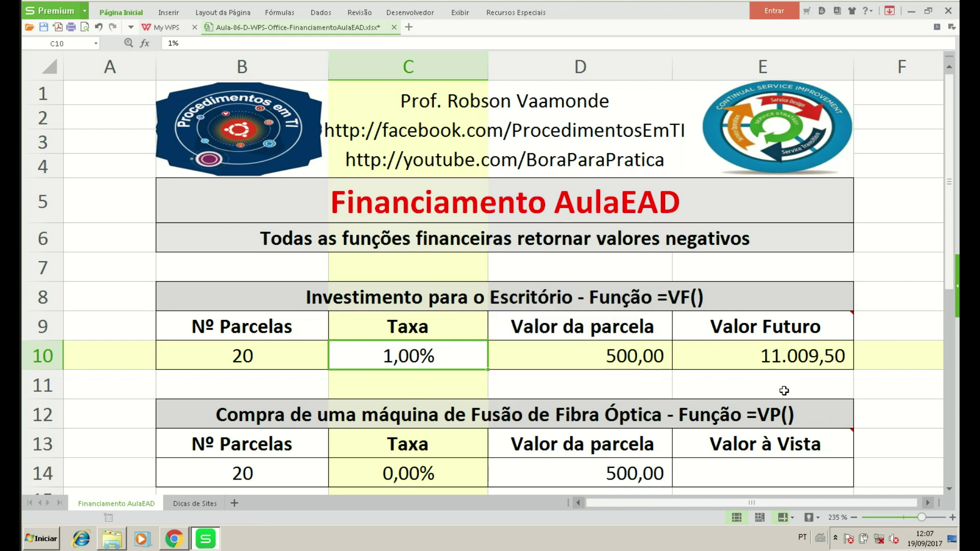
scroll(725, 376, "down", 1)
scroll(729, 347, "down", 1)
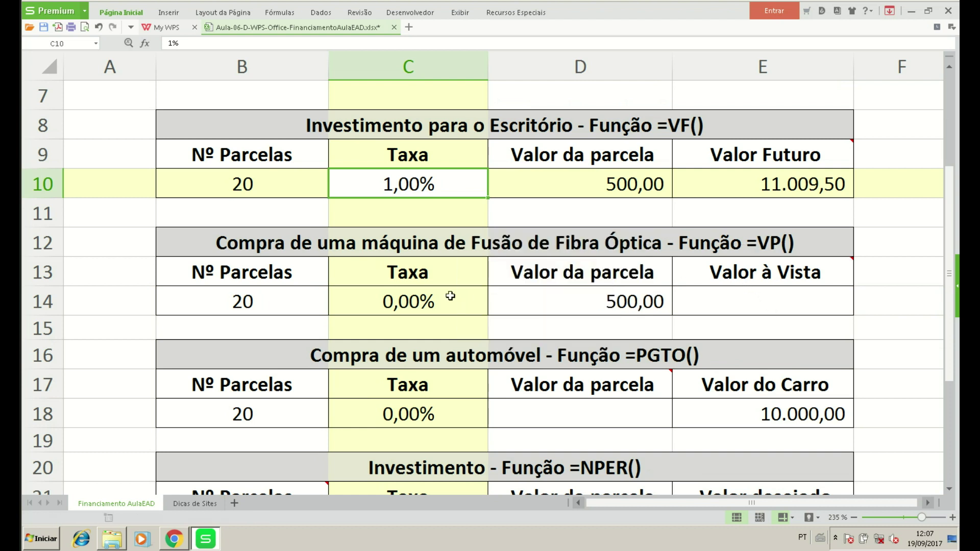
Enter =VP(C14;B14;D14) in the Valor à Vista cell E14, showing -10.000,00
left_click(776, 304)
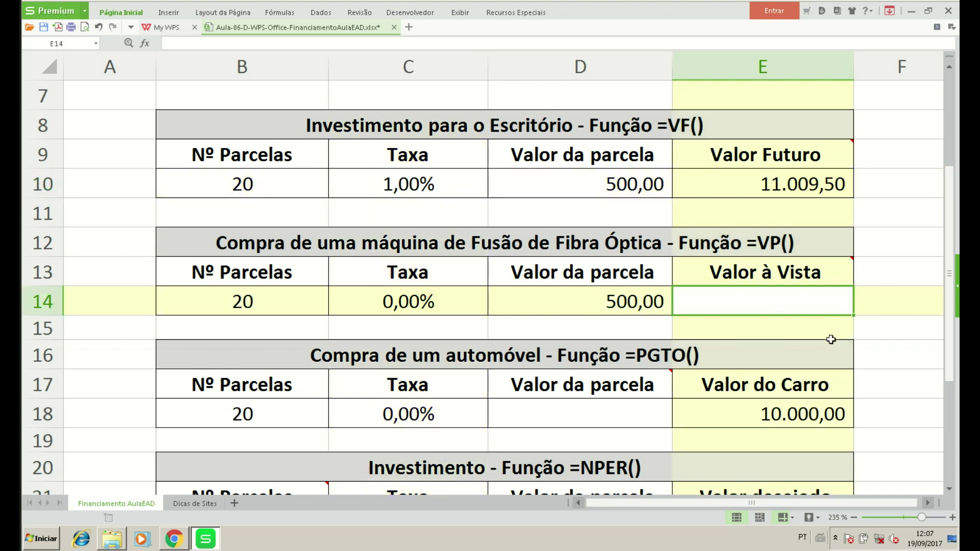
type("=")
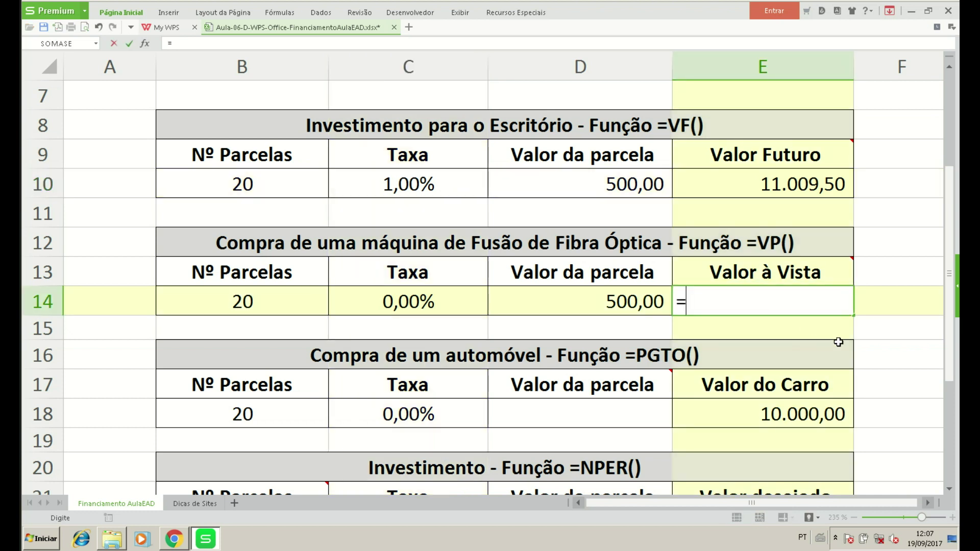
type("vp")
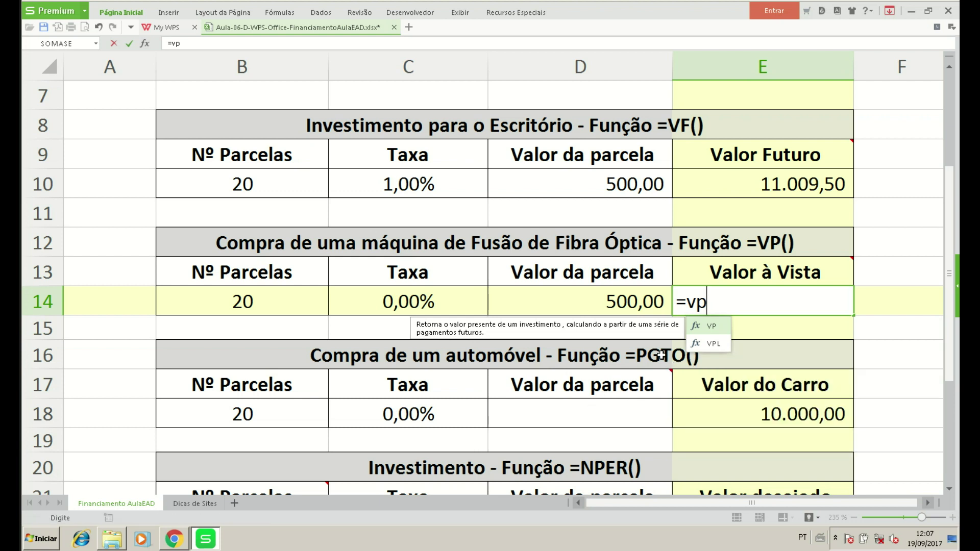
double_click(711, 326)
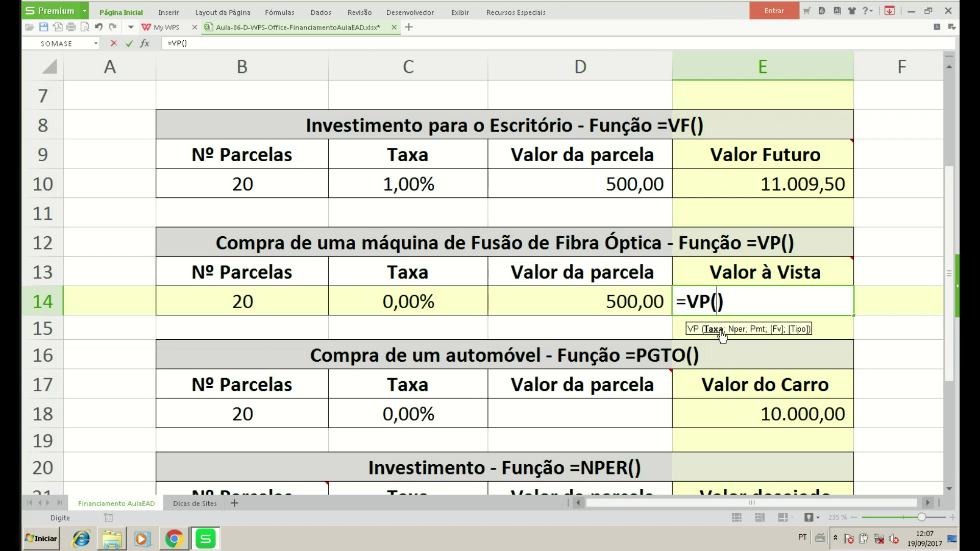
left_click(430, 304)
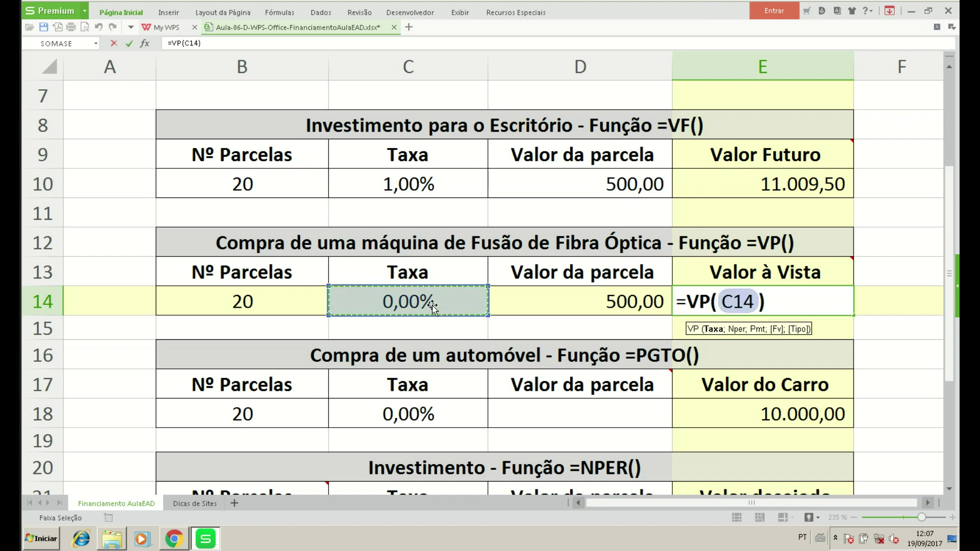
type(";")
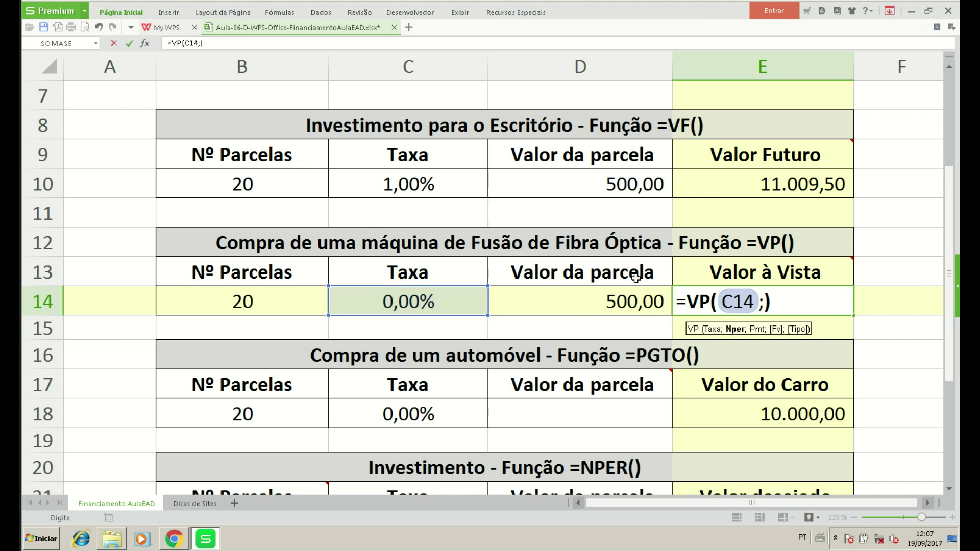
left_click(267, 301)
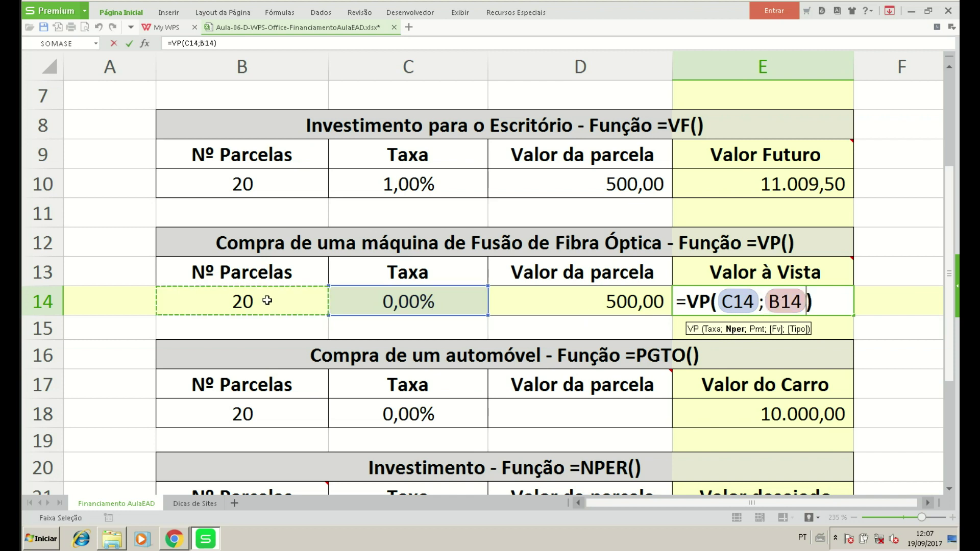
type(";")
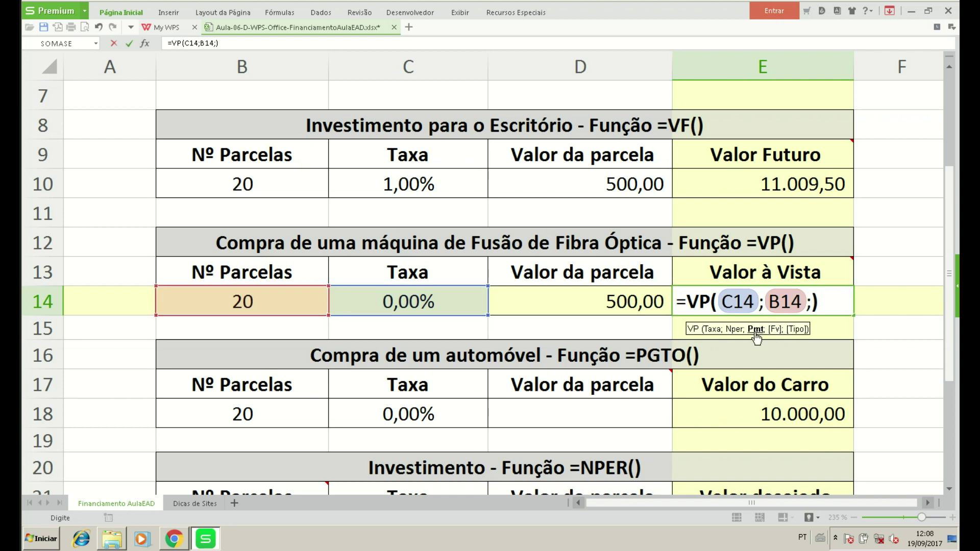
left_click(625, 303)
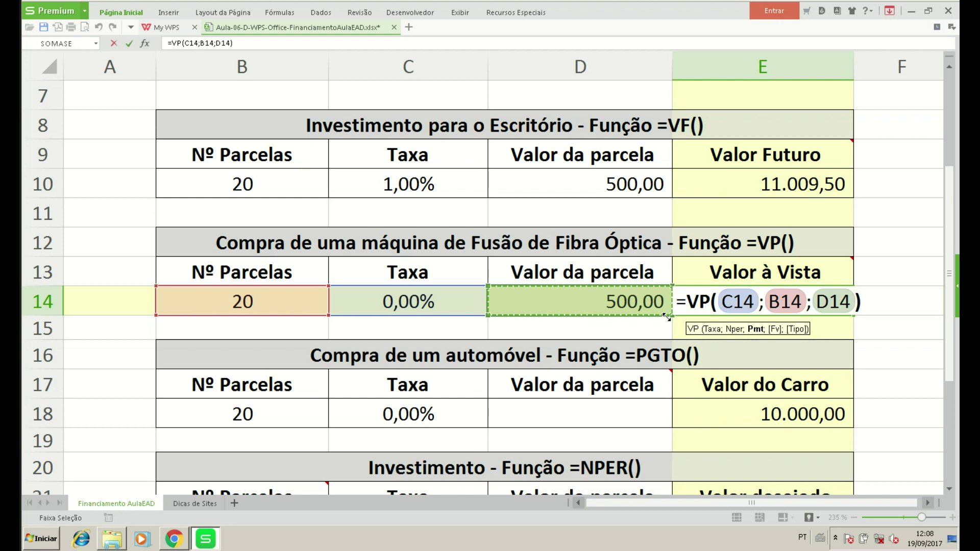
key("Return")
key("Up")
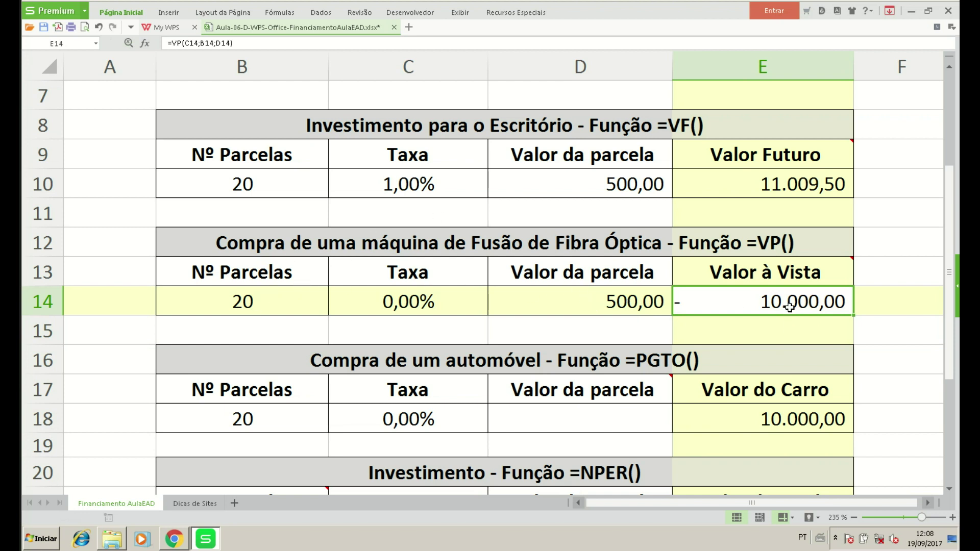
Set the fibre-splicing machine's Taxa in C14 to 1,00%
left_click(416, 300)
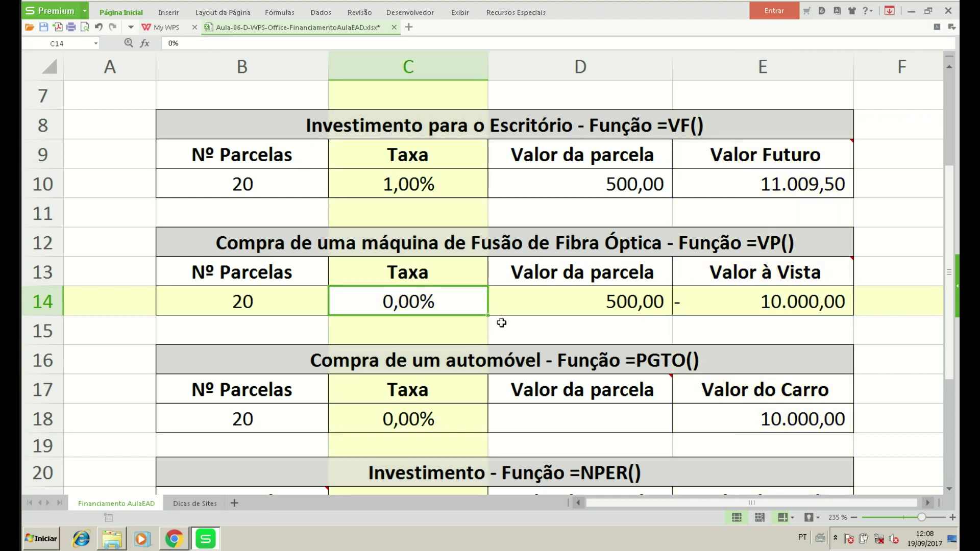
type("1")
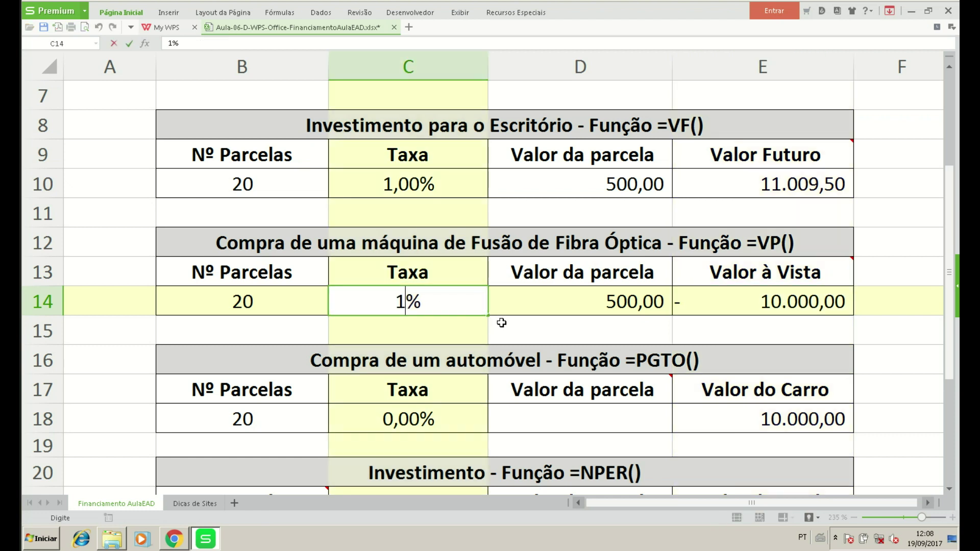
key("Return")
key("Up")
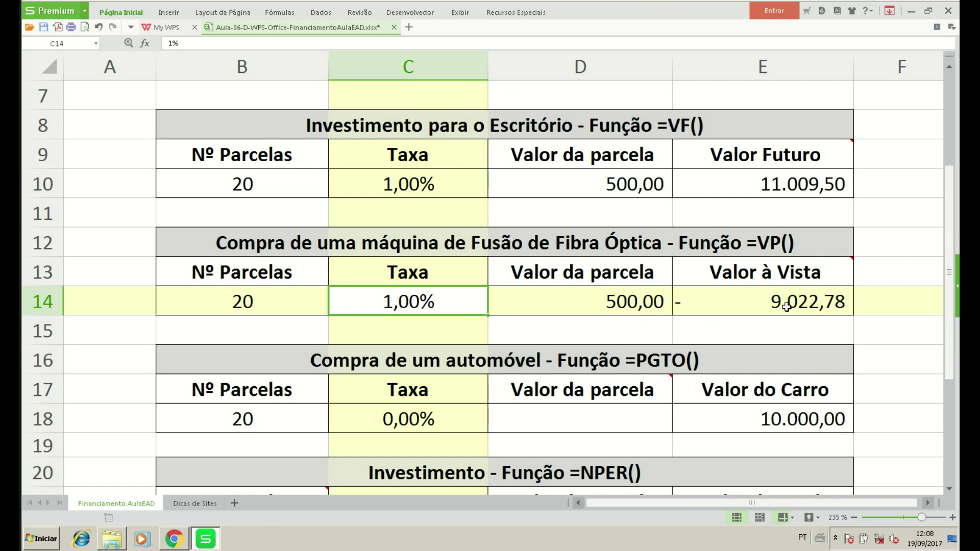
Change E14 to =-VP(C14;B14;D14) so Valor à Vista shows 9.022,78
left_click(818, 304)
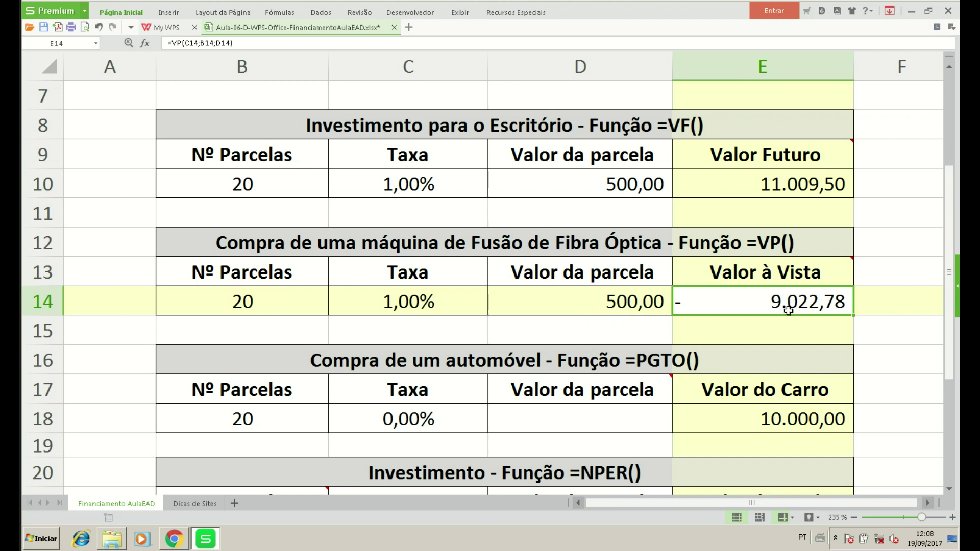
double_click(716, 302)
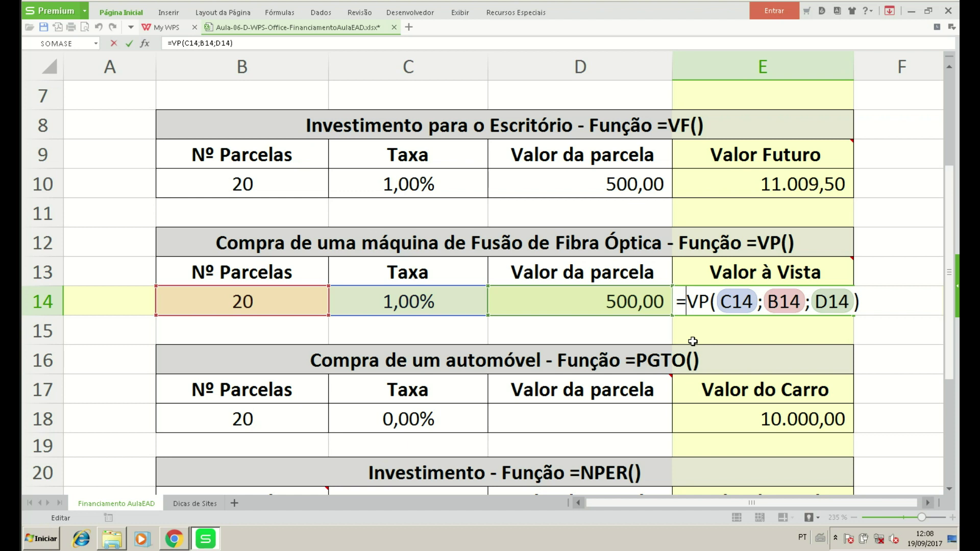
type("-")
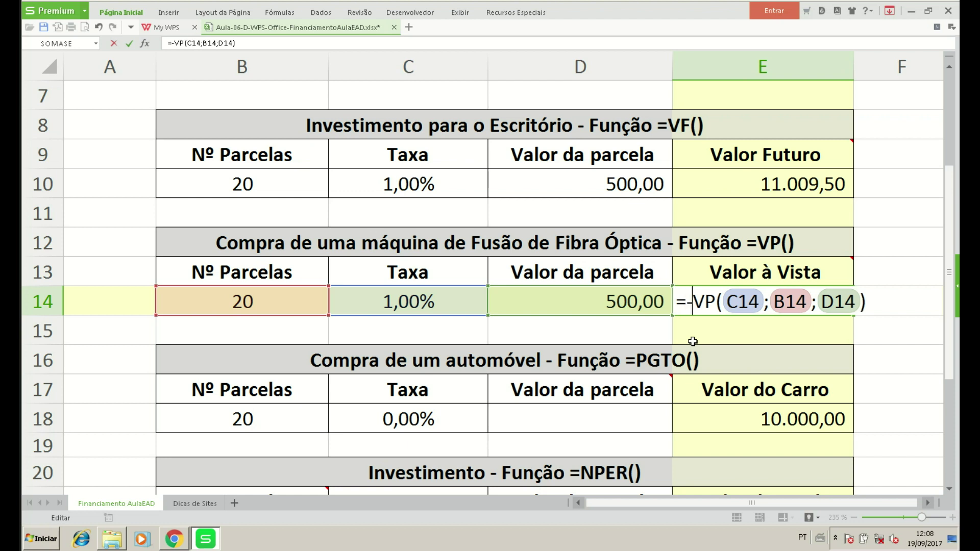
key("Return")
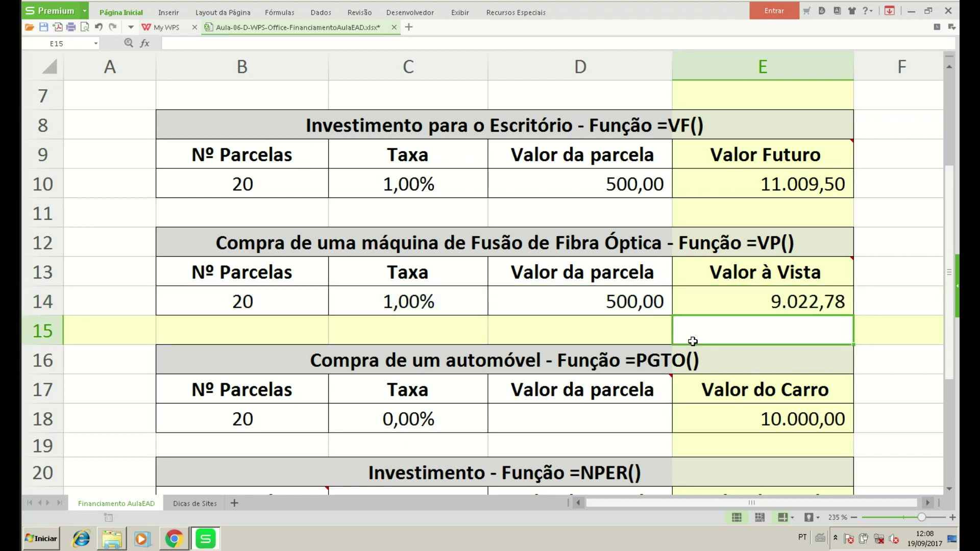
scroll(760, 329, "down", 1)
scroll(759, 329, "down", 2)
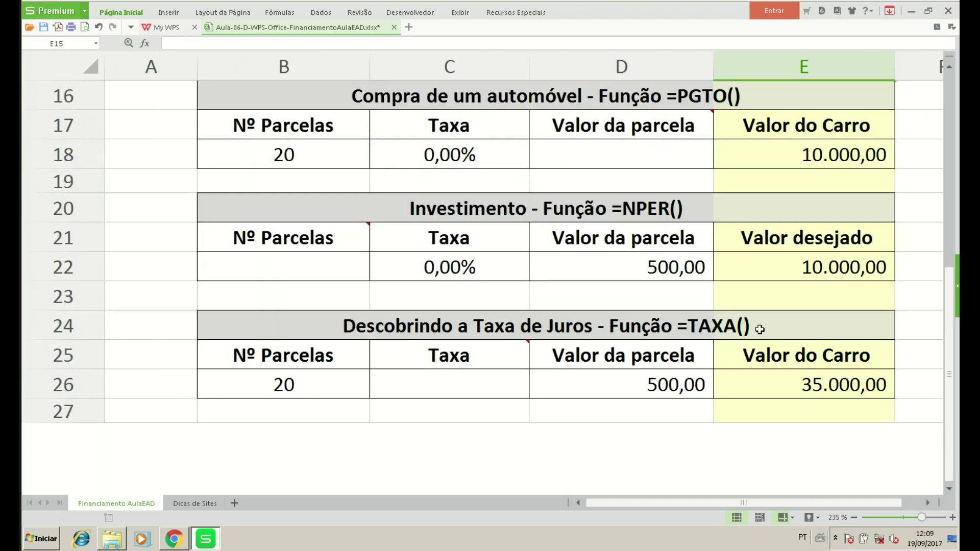
scroll(760, 329, "up", 1)
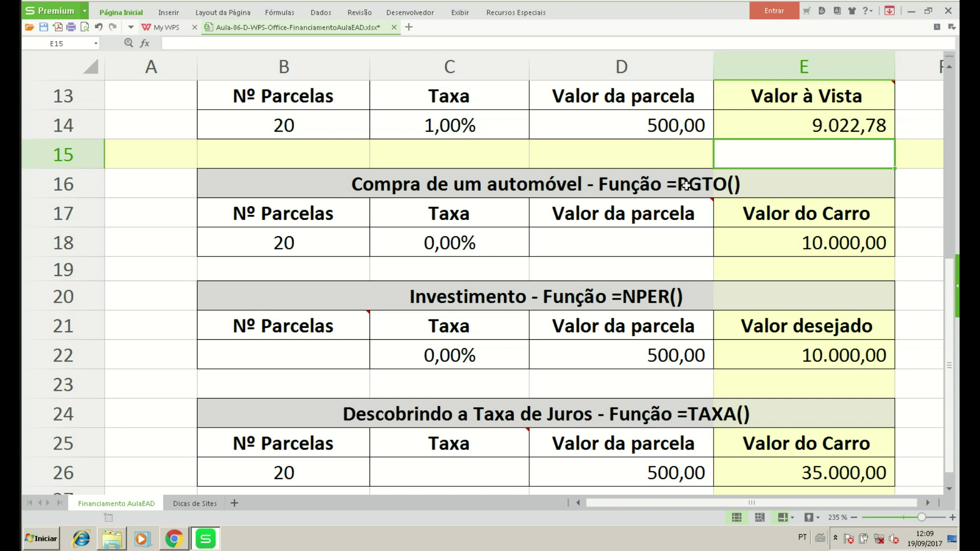
Enter =PGTO(C18;B18;E18) in D18, giving a car installment of -500,00
left_click(632, 236)
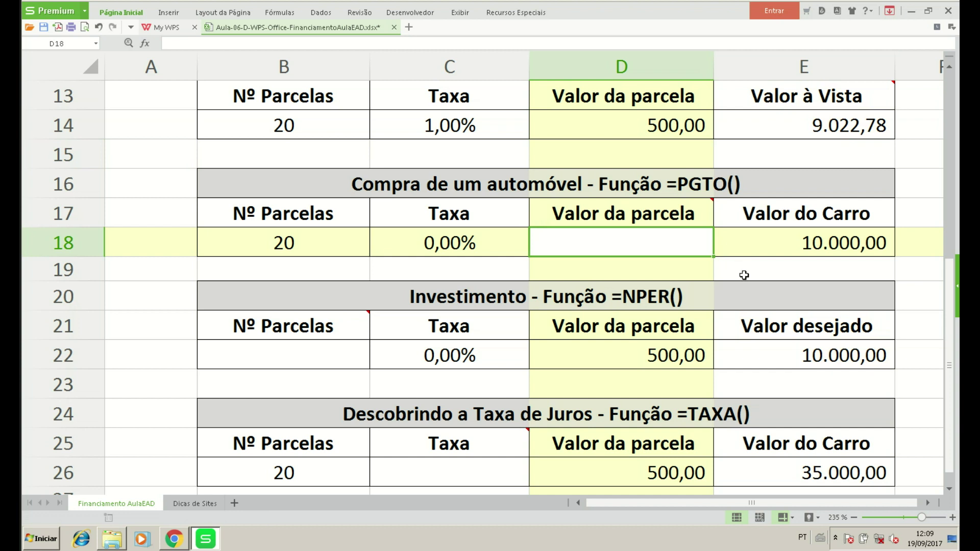
type("=p")
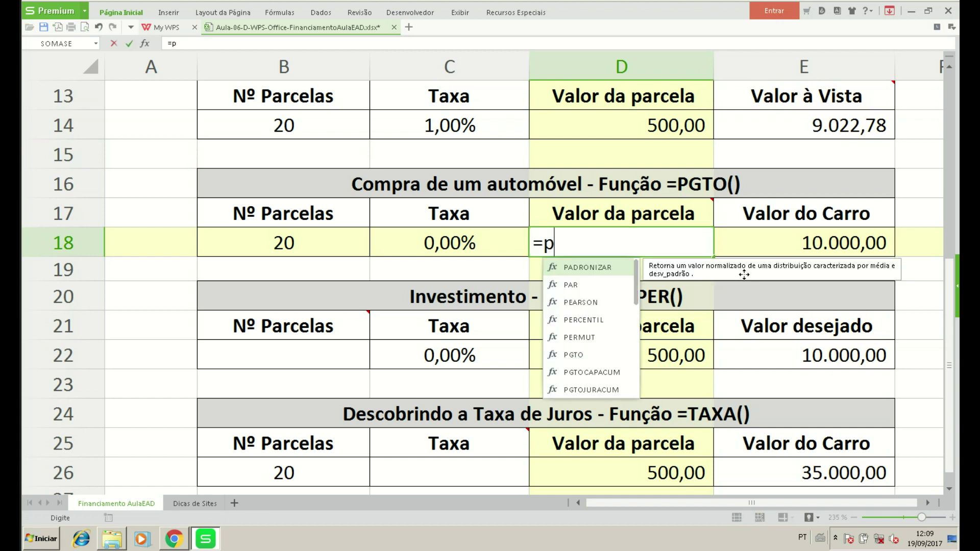
type("g")
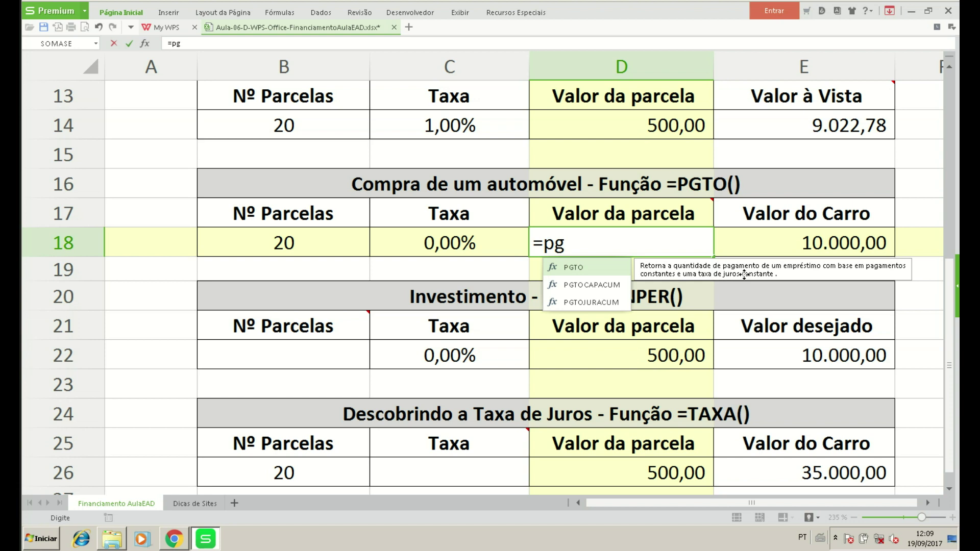
key("Tab")
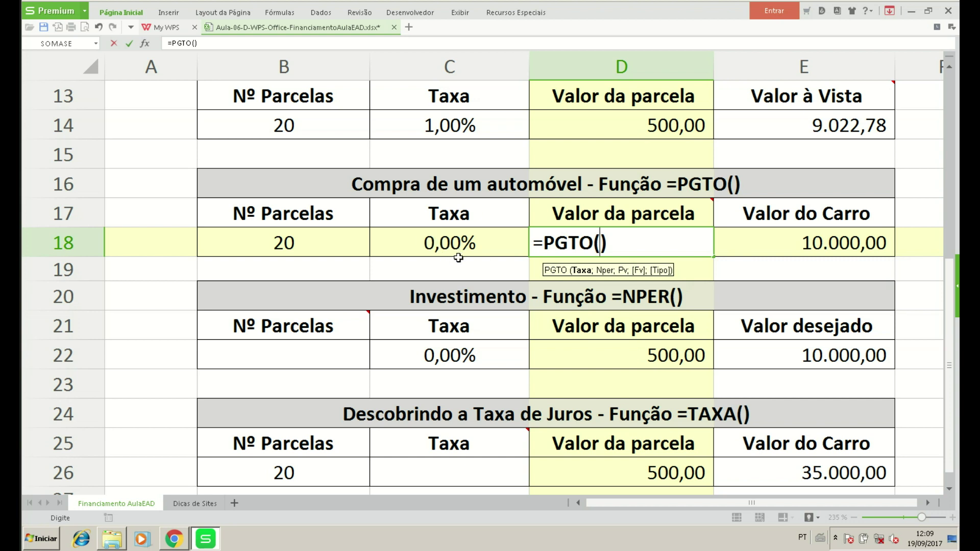
left_click(453, 243)
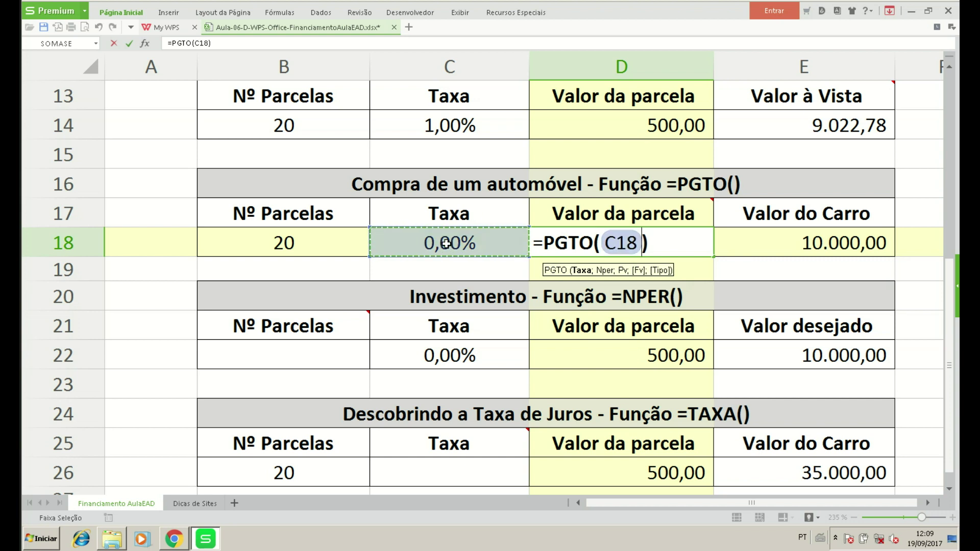
type(";")
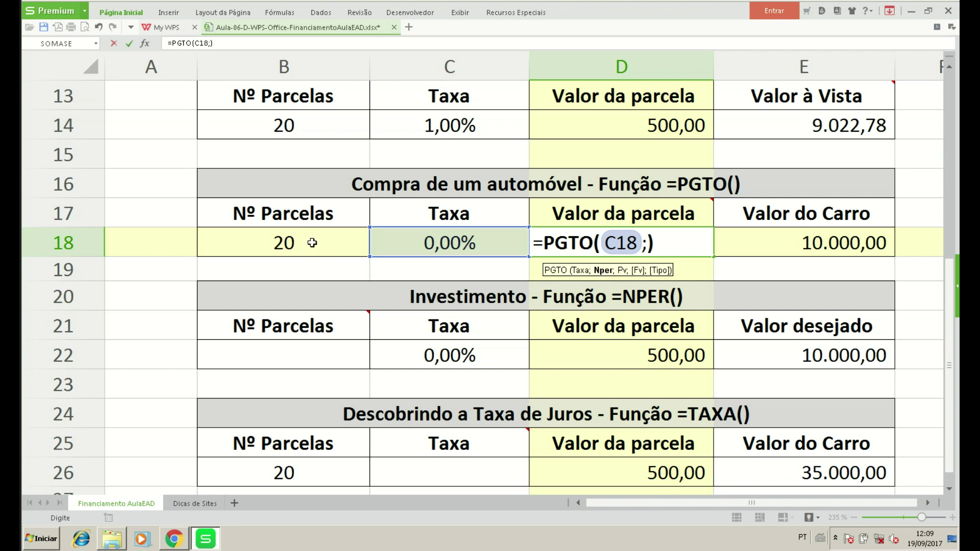
left_click(312, 243)
type(";")
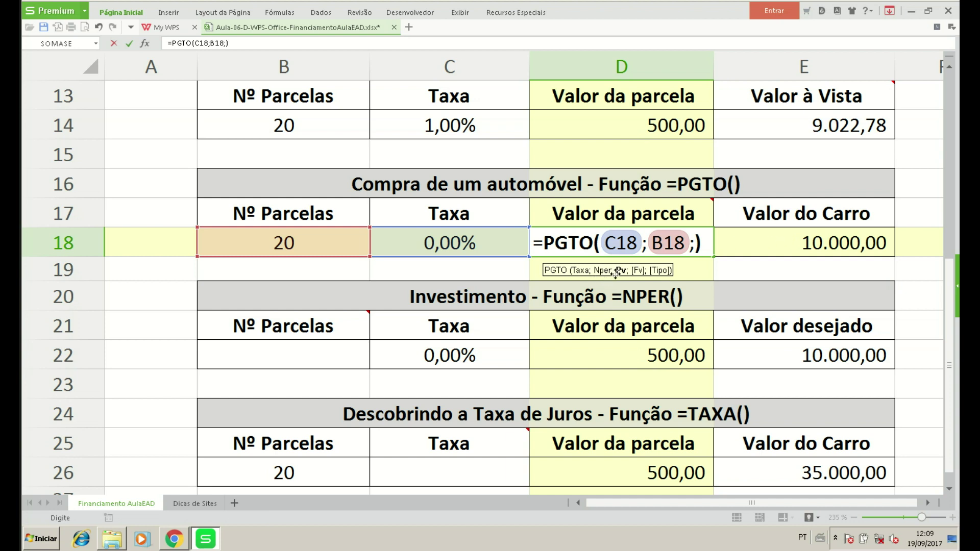
left_click(820, 247)
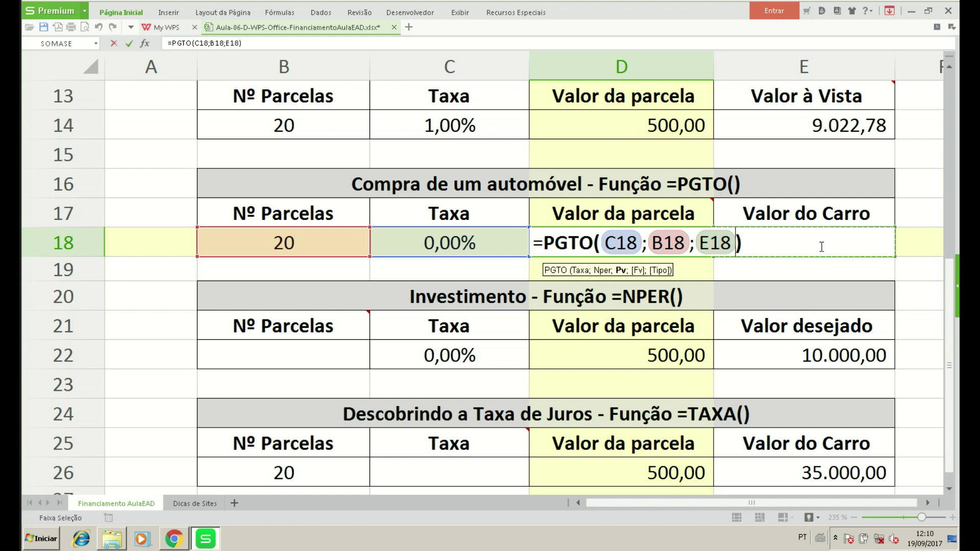
key("Return")
key("Up")
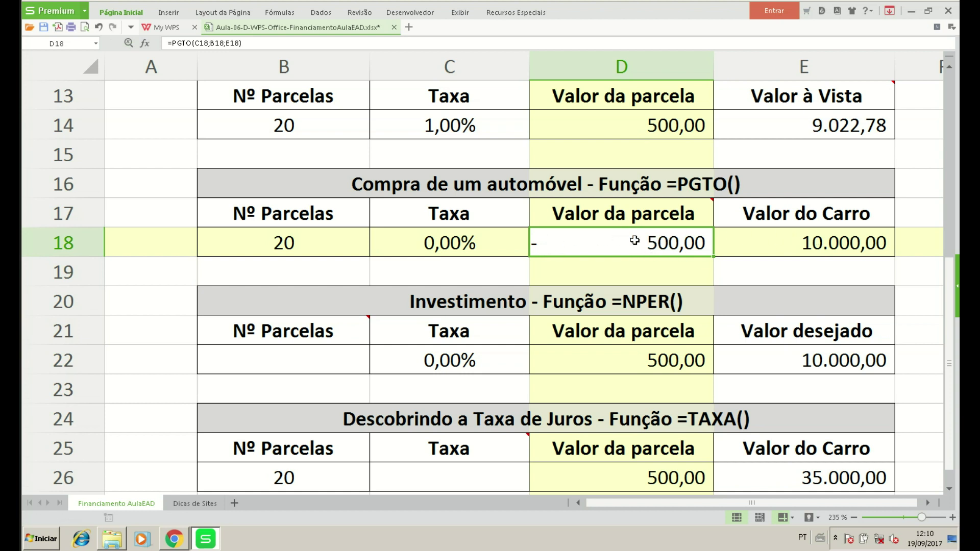
Change D18 to =-PGTO(C18;B18;E18) so the car installment shows as positive
double_click(577, 243)
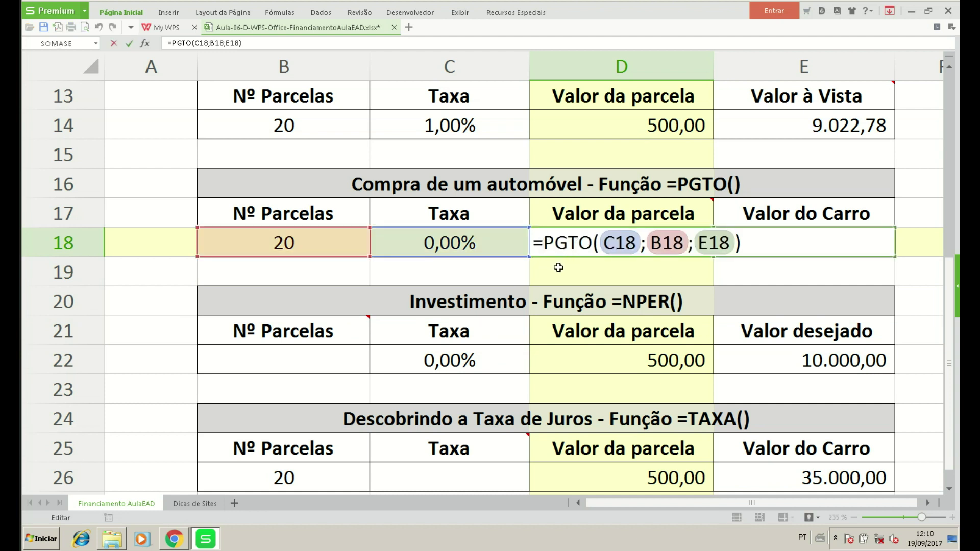
type("-")
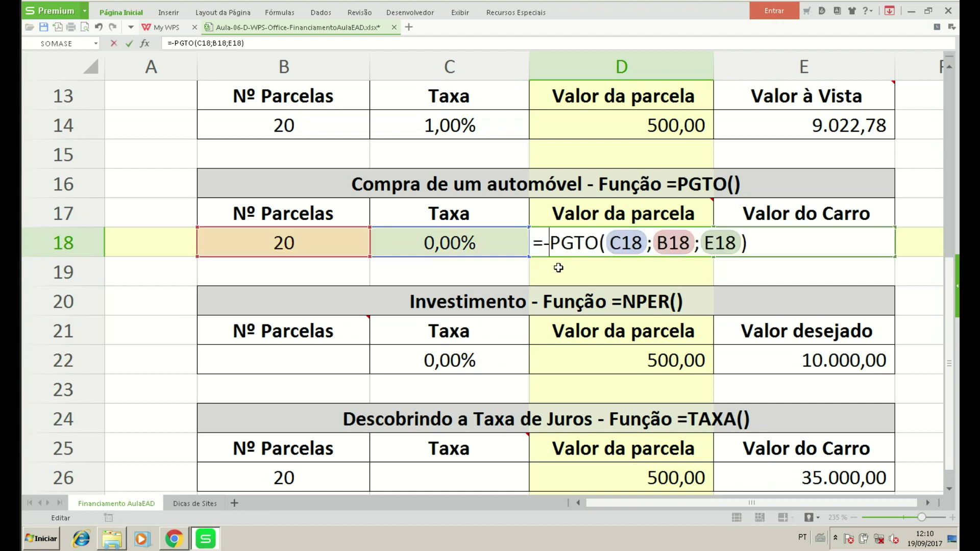
key("Return")
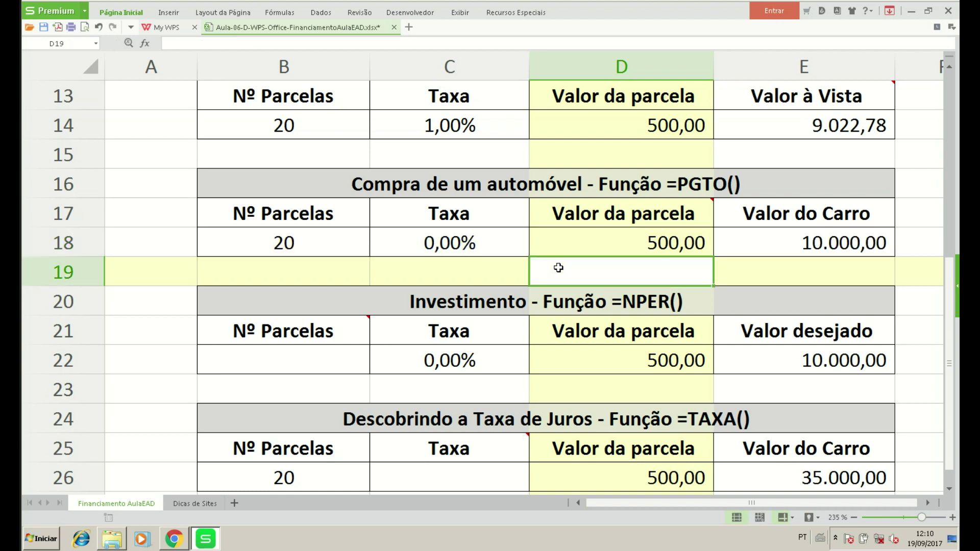
key("Up")
Set the car's Taxa in C18 to 1,00%, making the installment 554,15
key("Left")
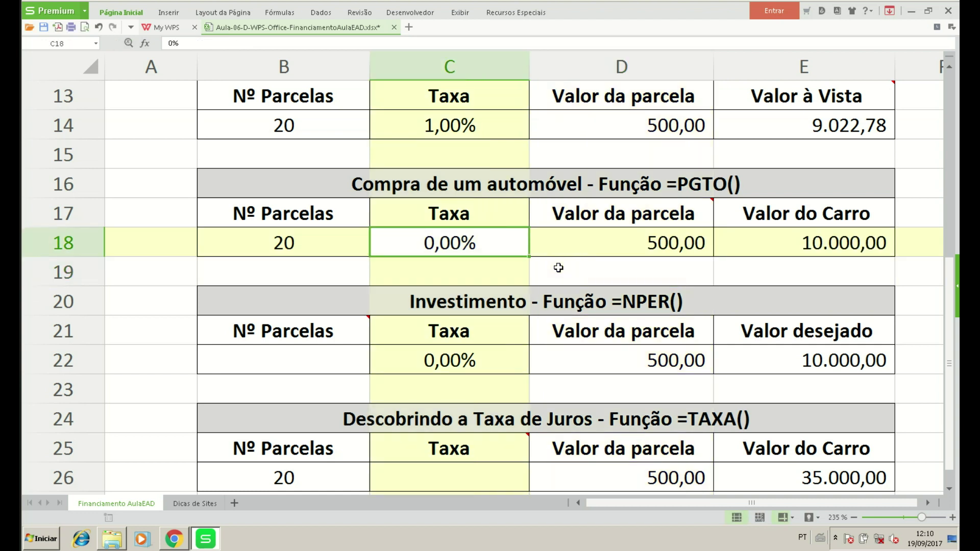
type("1")
key("Return")
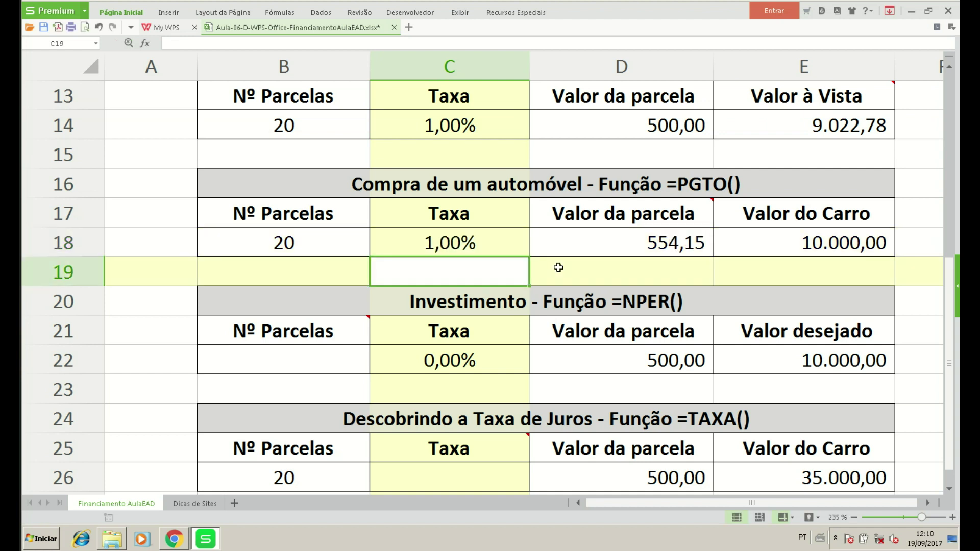
key("Up")
key("Right")
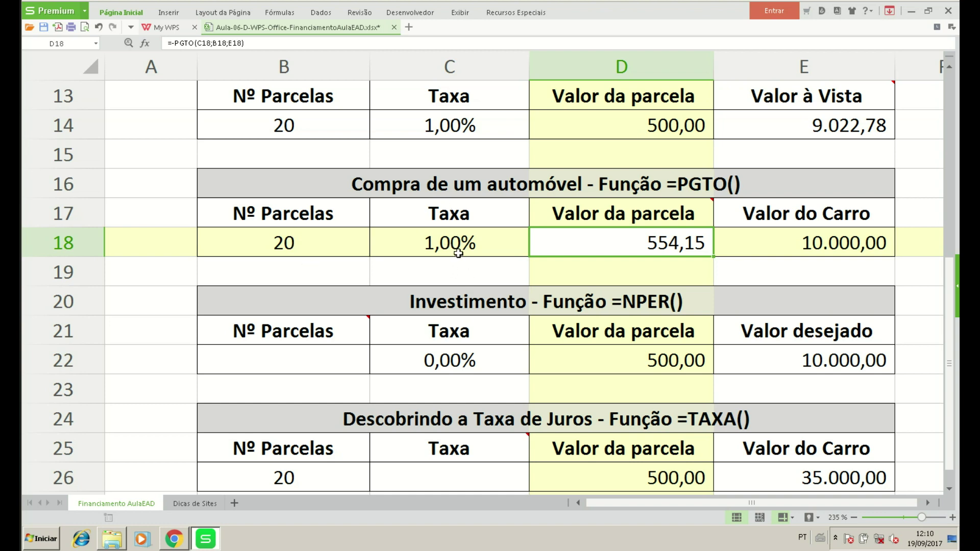
Enter =NPER(C22;D22;E22) in B22, which returns -20 installments
scroll(489, 232, "down", 1)
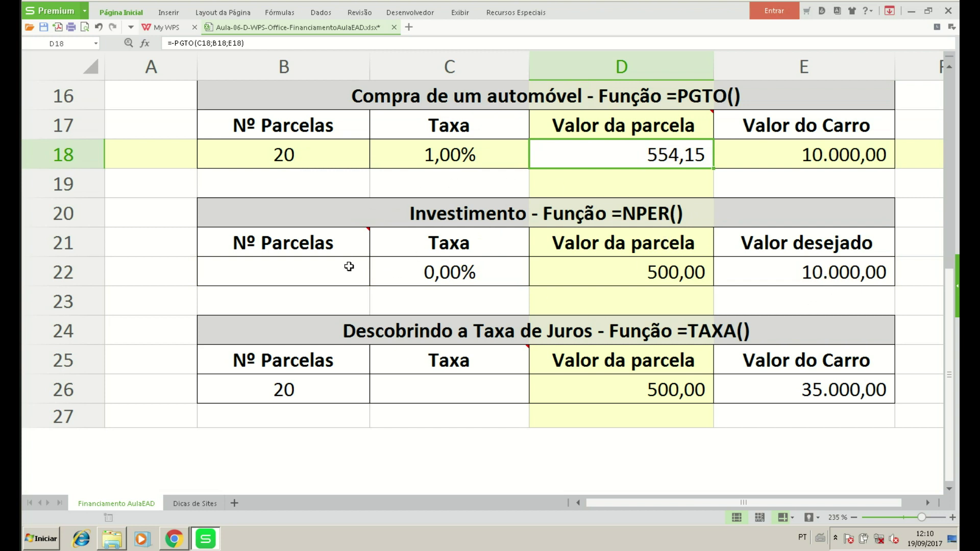
left_click(329, 269)
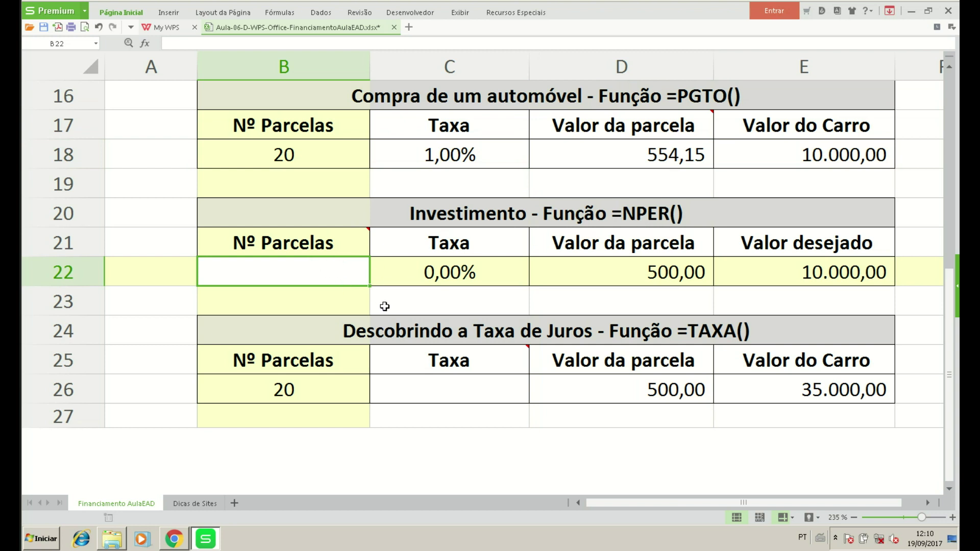
type("=np")
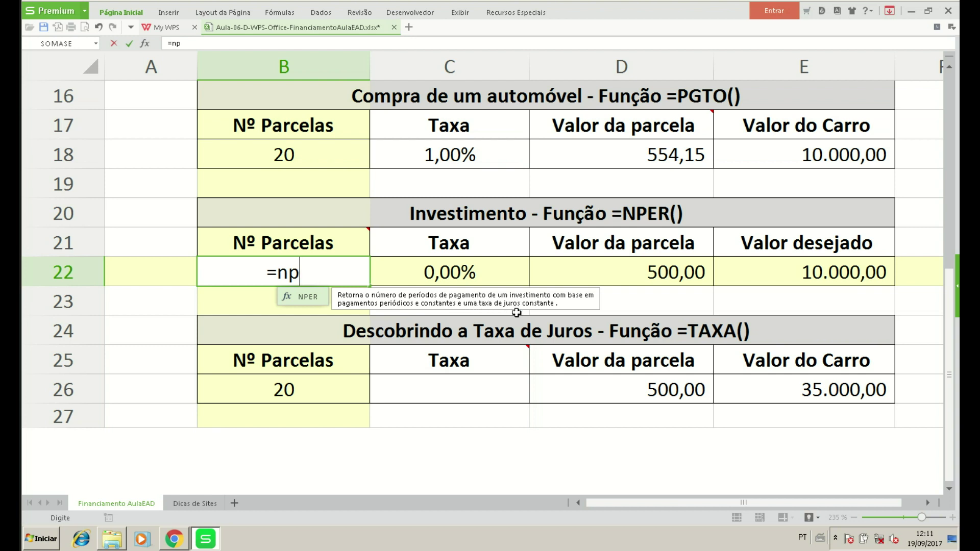
key("Tab")
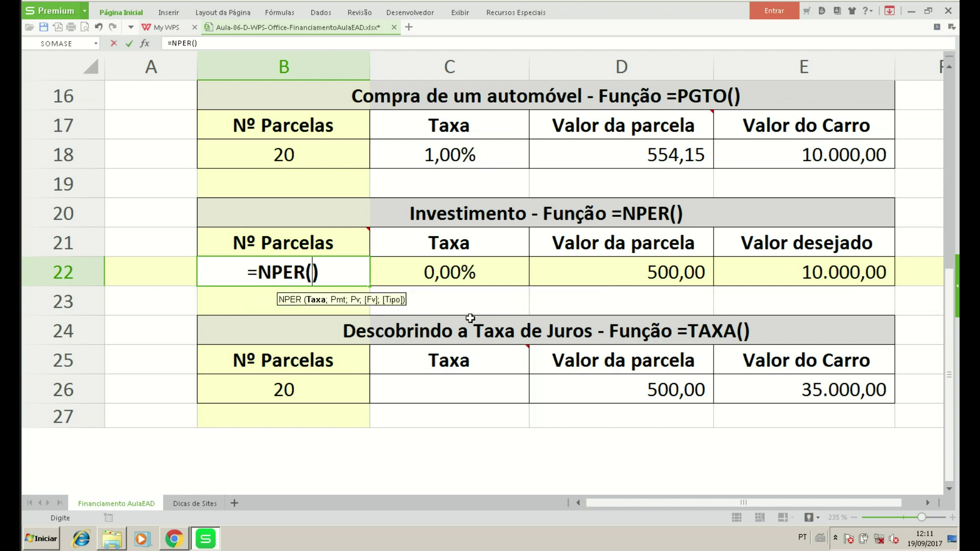
left_click(468, 275)
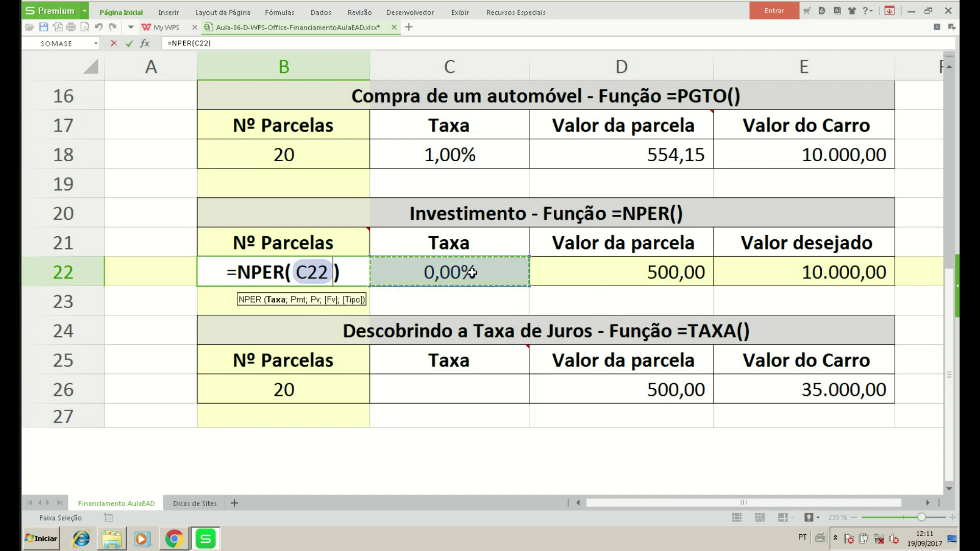
type(";")
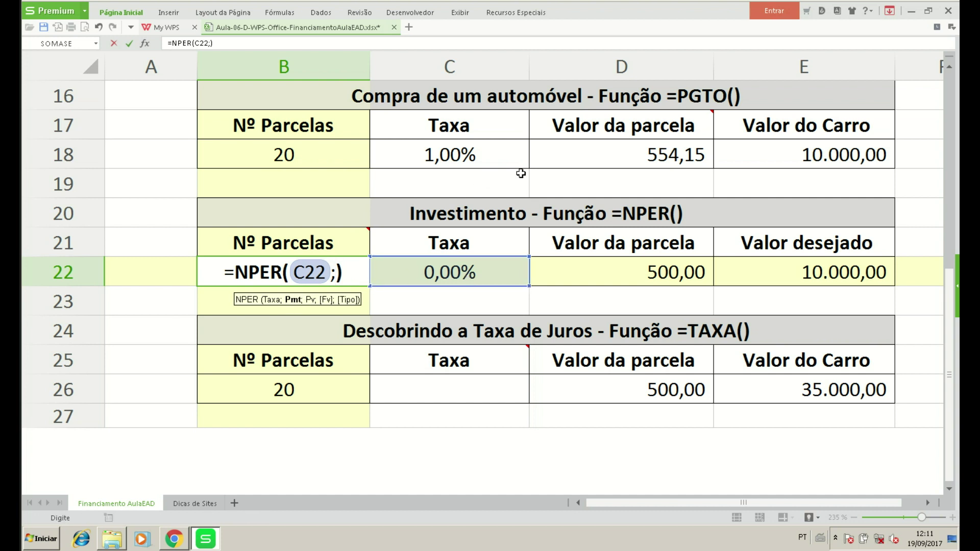
left_click(661, 276)
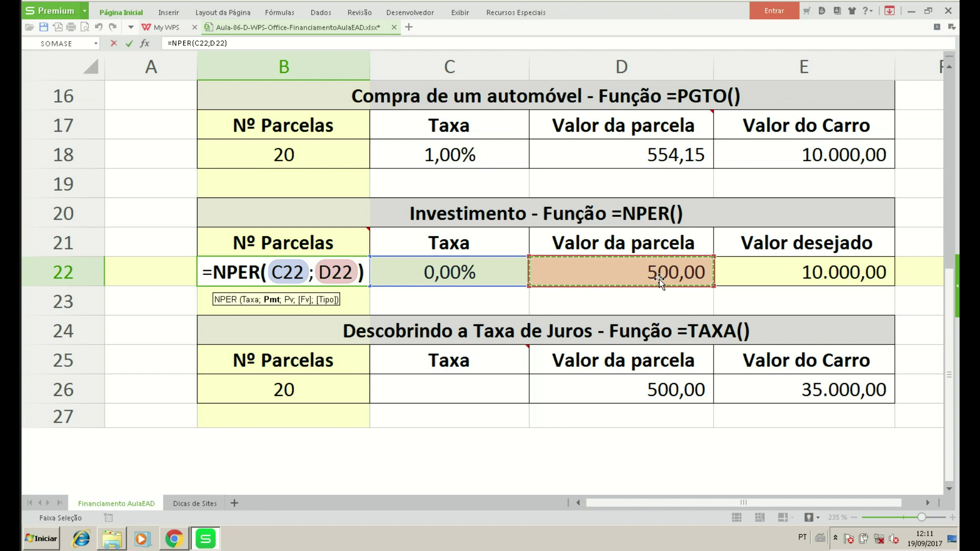
type(";")
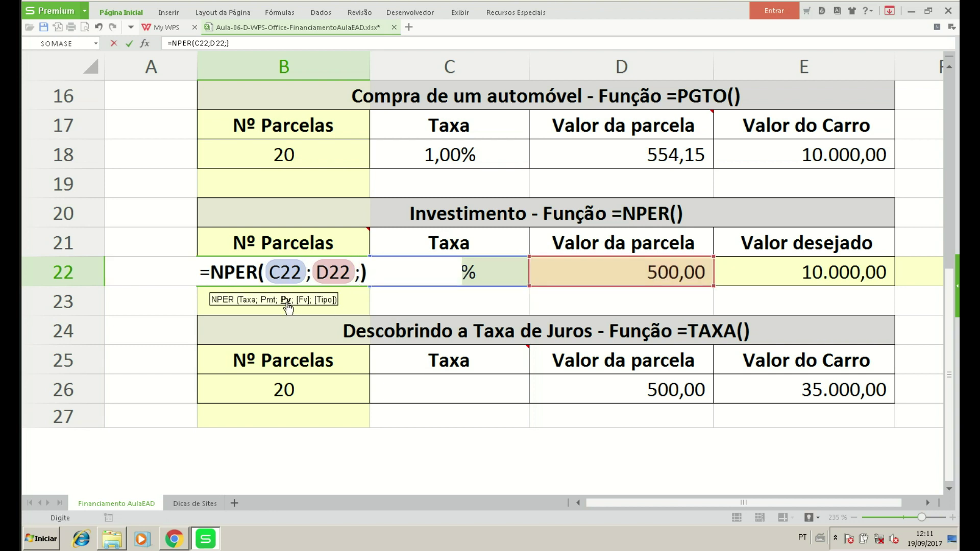
left_click(797, 282)
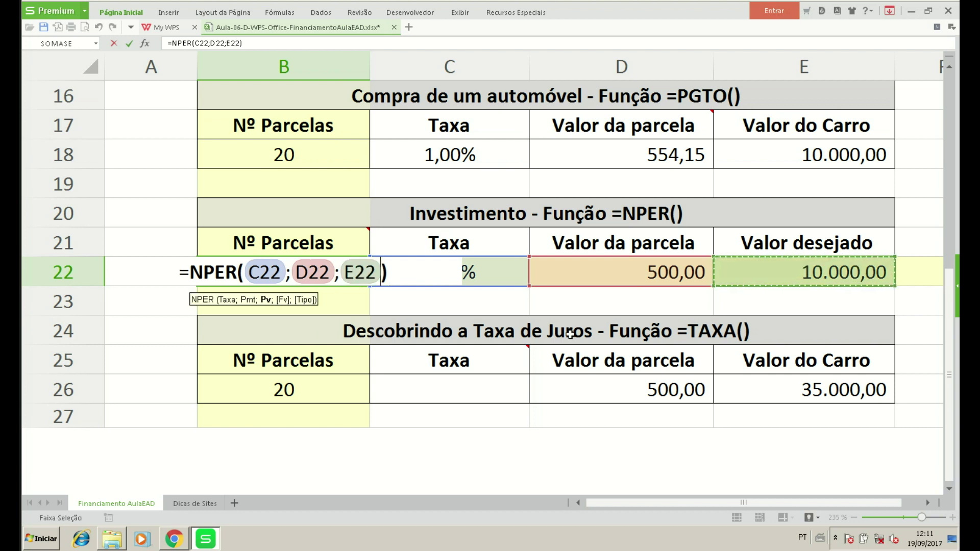
key("Return")
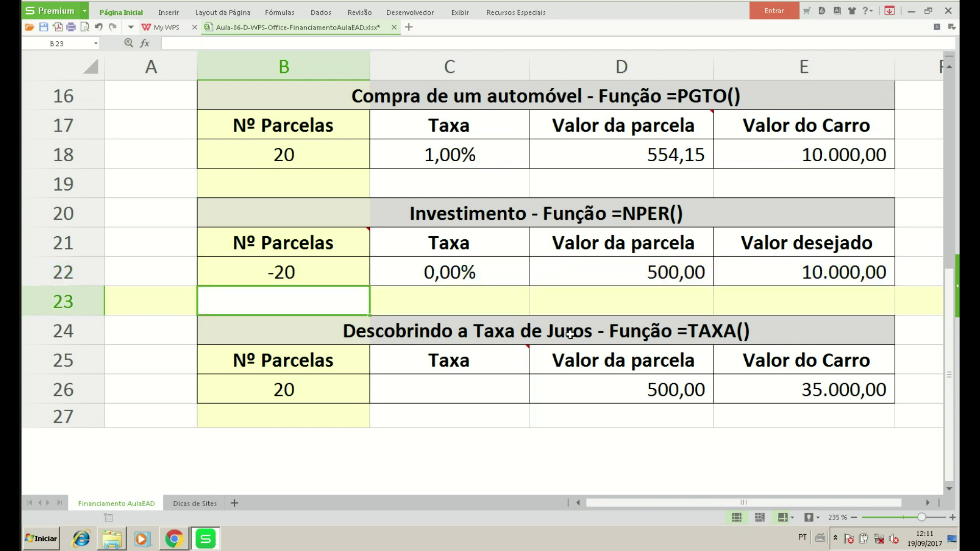
key("Up")
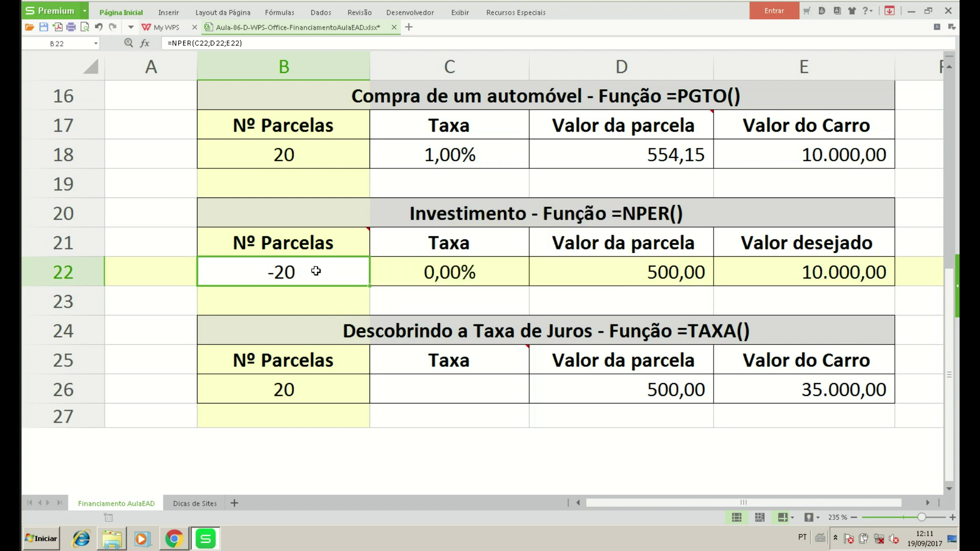
Change B22's formula to =-NPER(C22;D22;E22) so it shows 20 installments
double_click(316, 274)
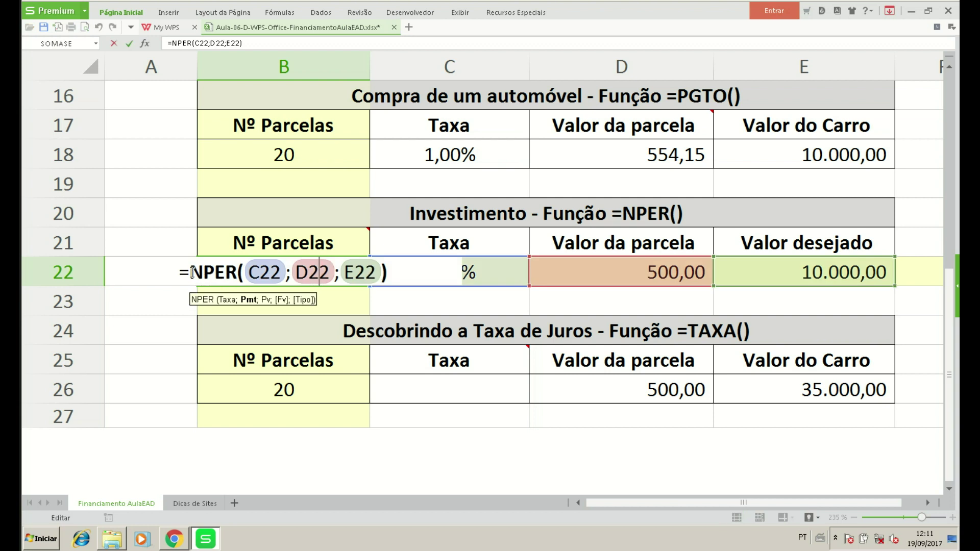
type("-")
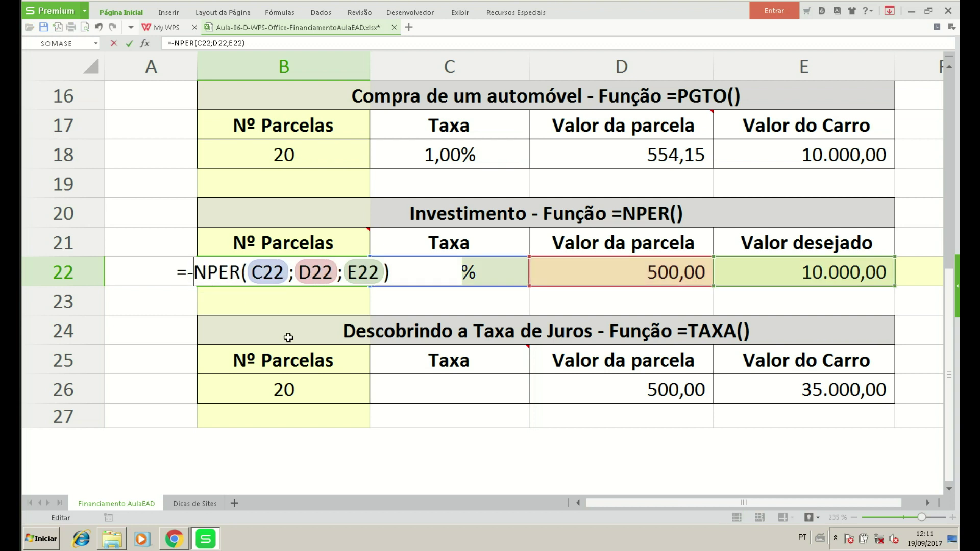
key("Return")
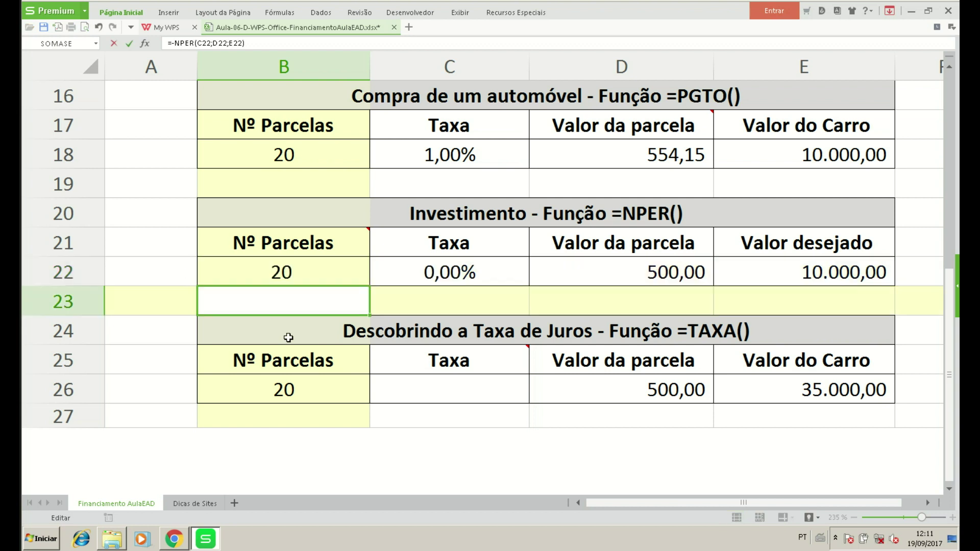
key("Up")
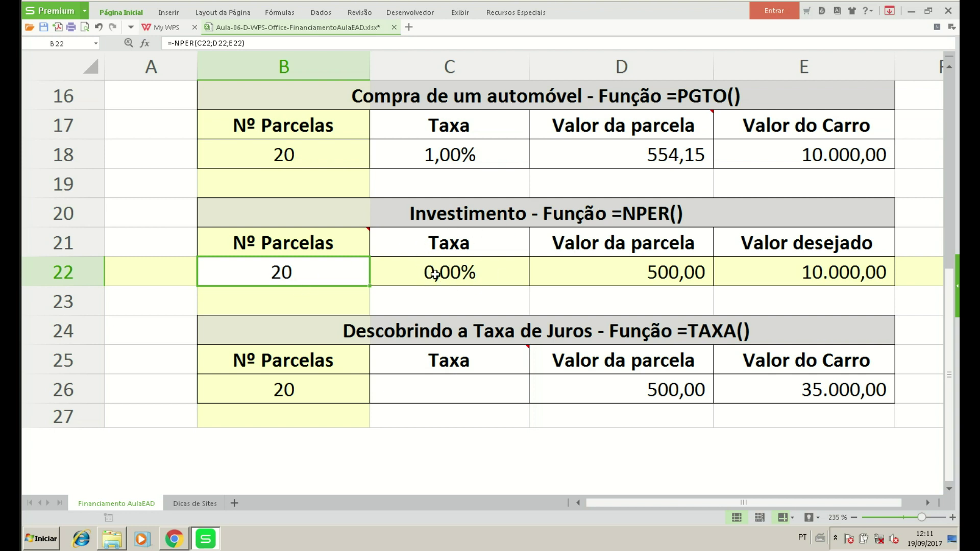
Change the rate in C22 to 1,00% so B22 recalculates to 18 installments
left_click(434, 275)
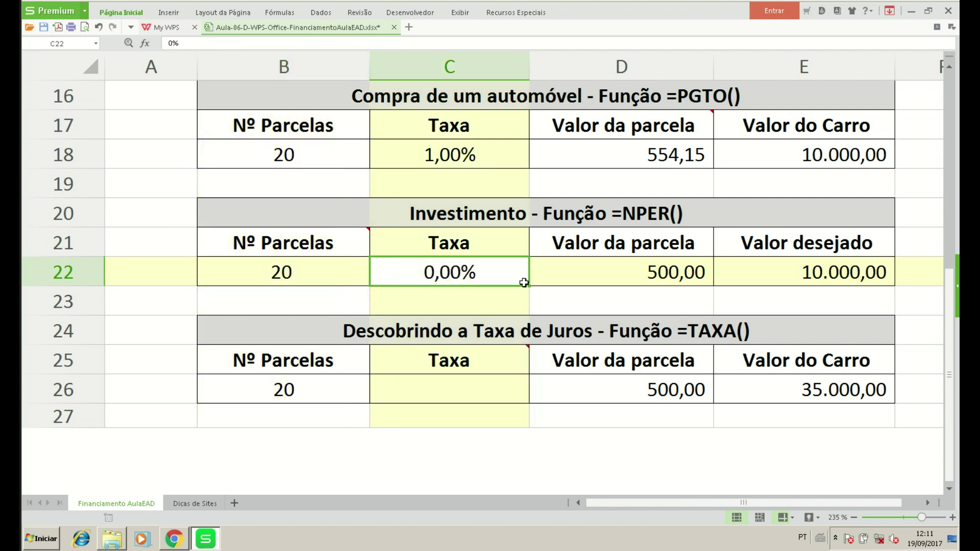
type("1")
key("Return")
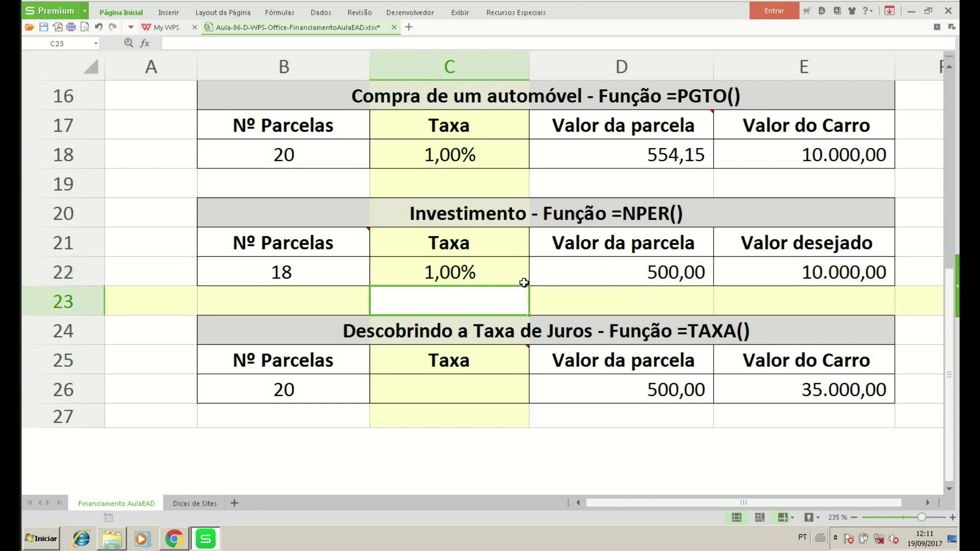
key("Up")
key("Left")
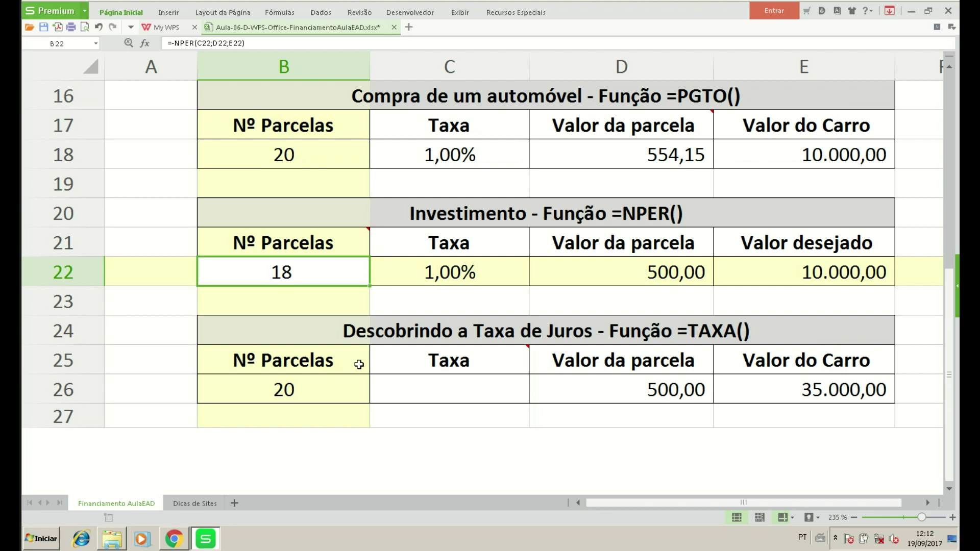
Enter =TAXA(B26;D26;E26) in rate cell C26, which returns #NUM!
left_click(463, 387)
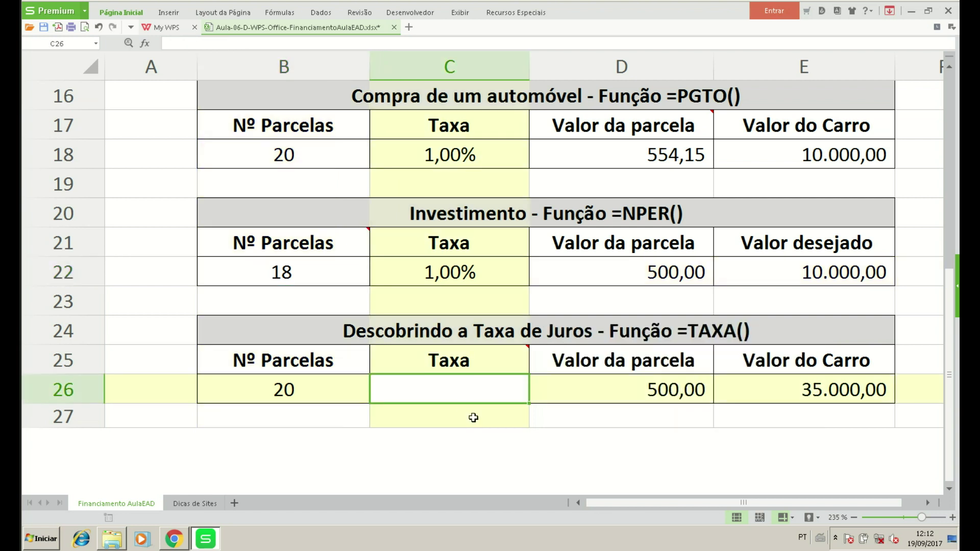
type("=ta")
key("Down")
key("Down")
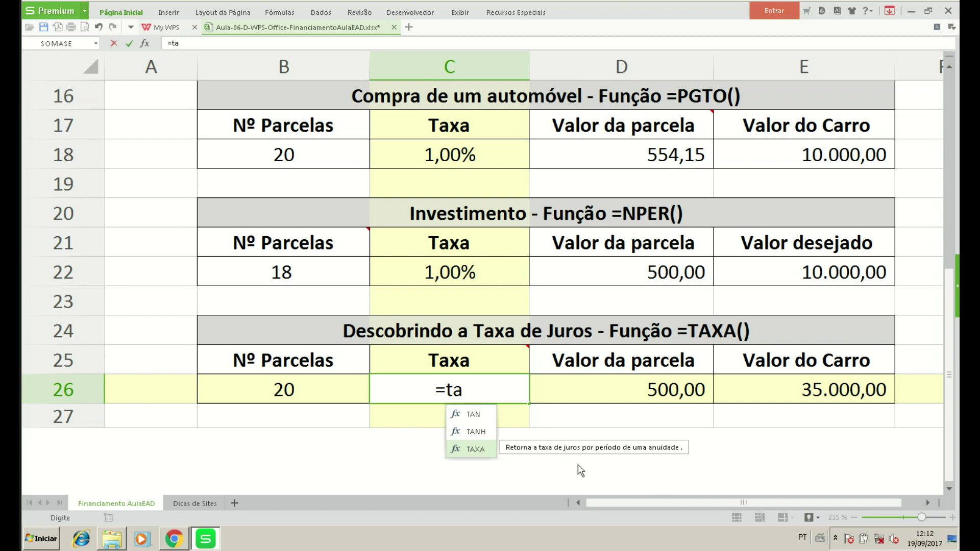
key("Tab")
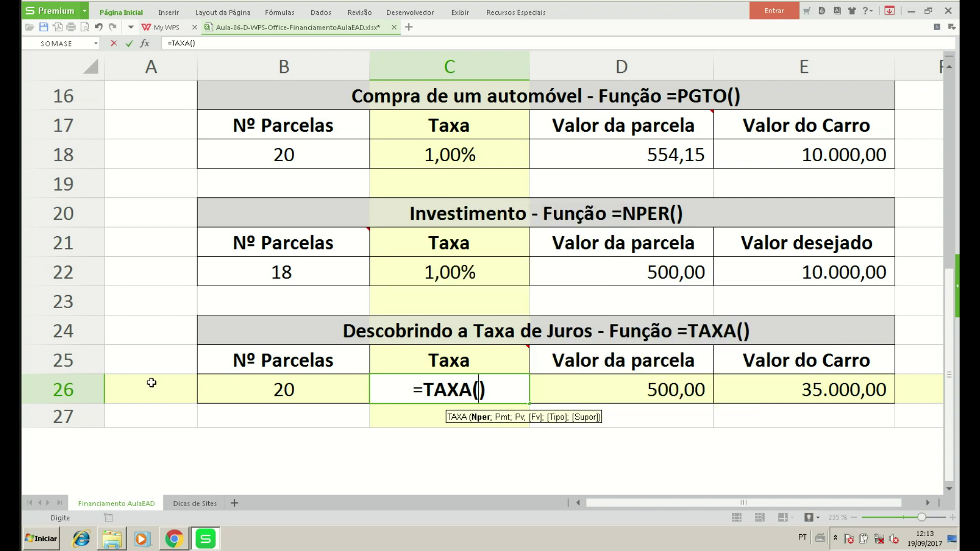
left_click(289, 391)
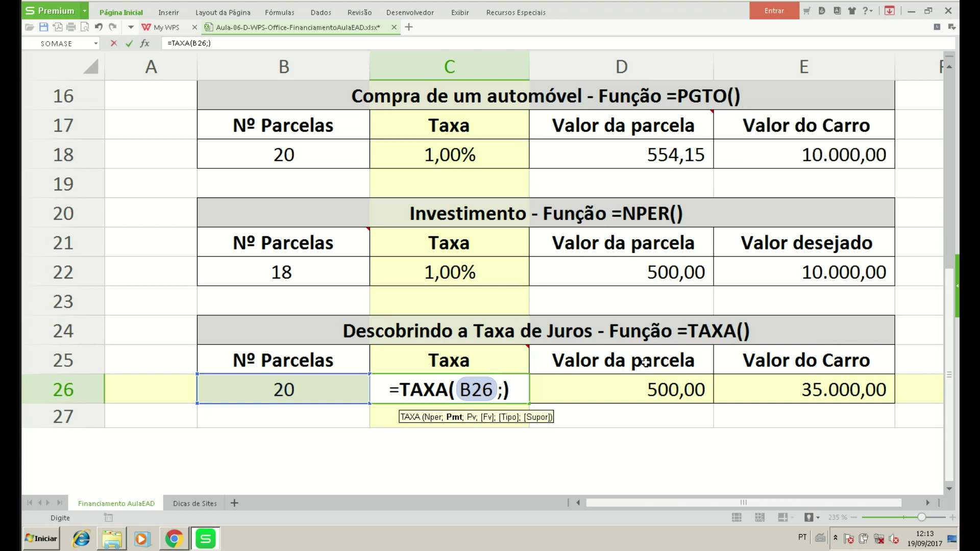
left_click(624, 392)
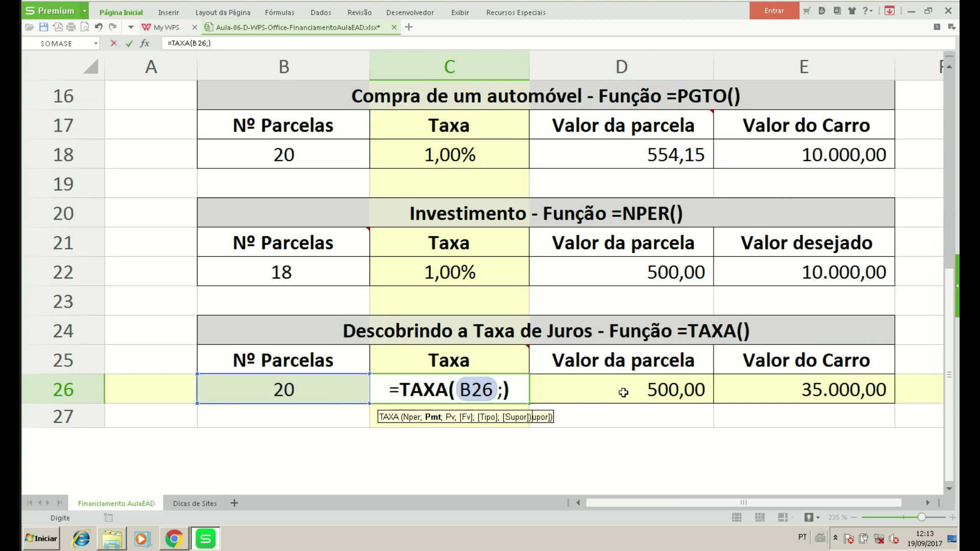
type(";")
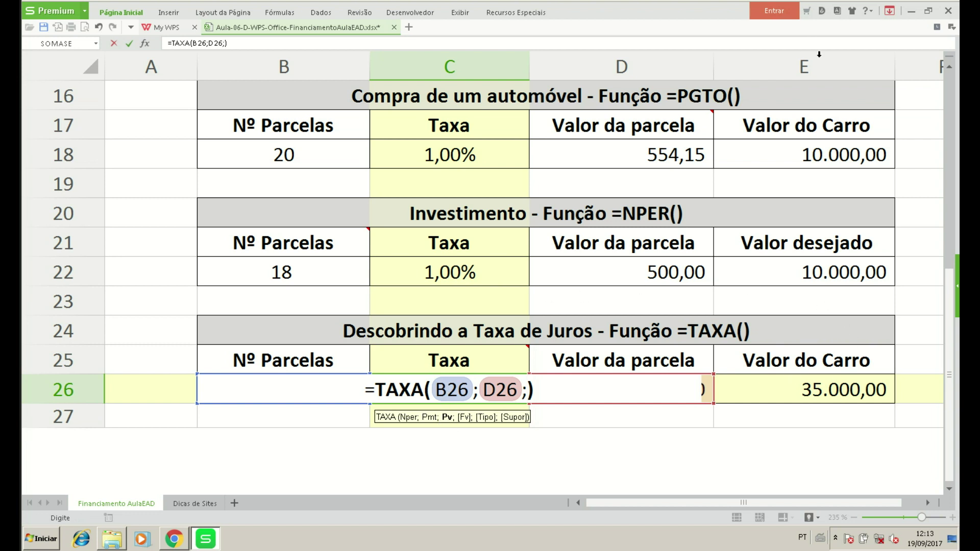
left_click(788, 391)
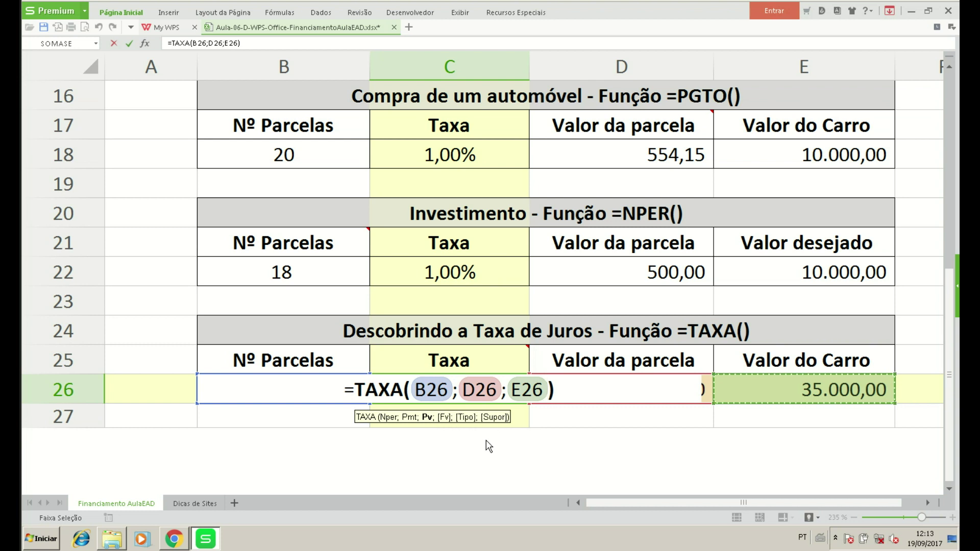
key("Return")
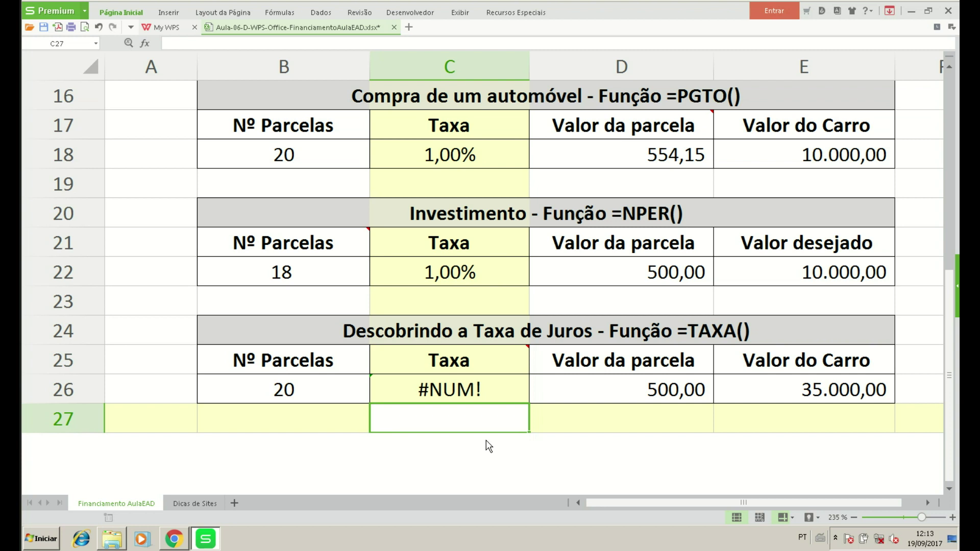
Negate the payment argument so C26 reads =TAXA(B26;-D26;E26)
key("Up")
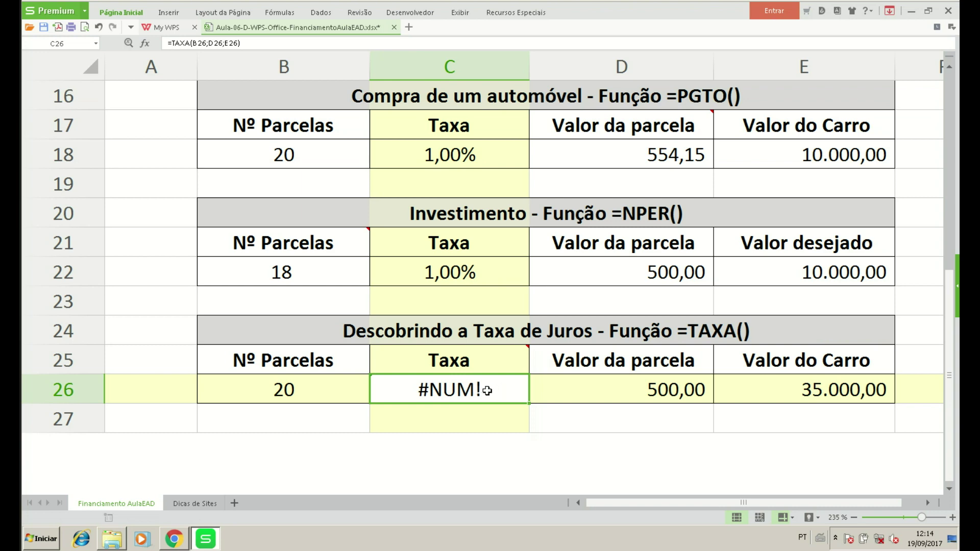
scroll(504, 421, "up", 1)
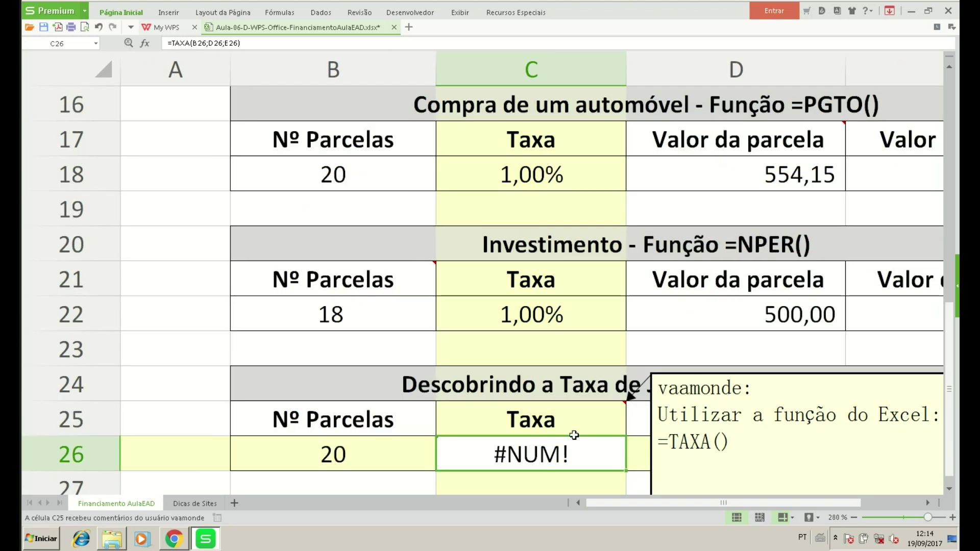
scroll(587, 436, "up", 1)
scroll(610, 432, "up", 1)
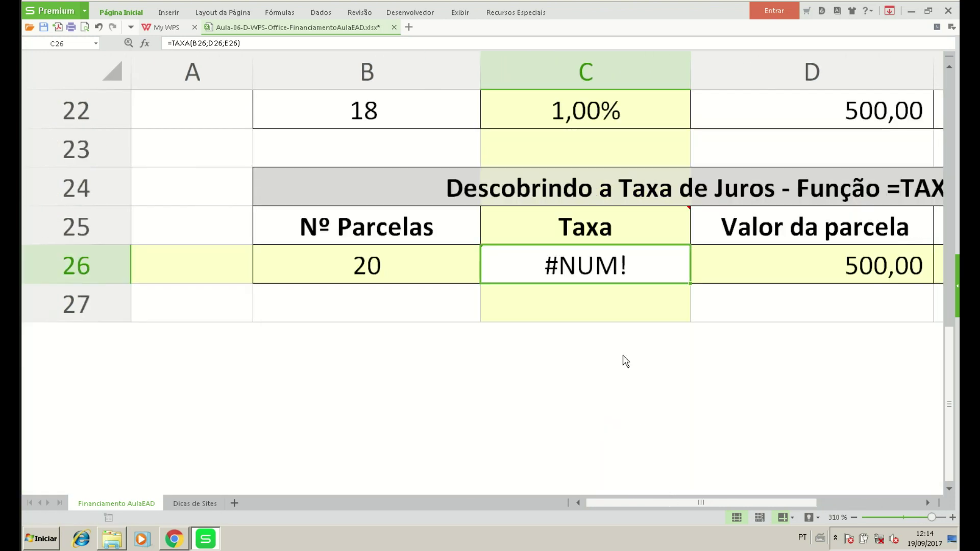
double_click(640, 272)
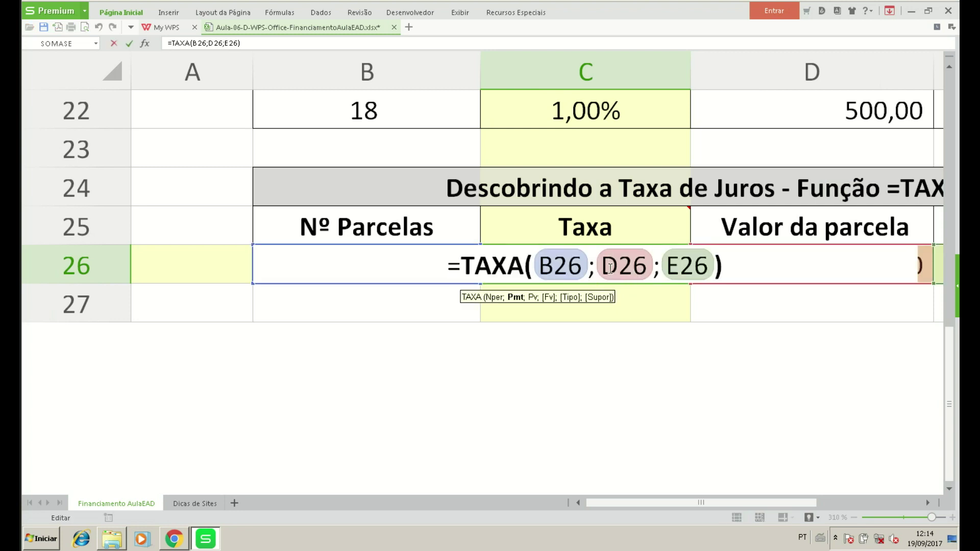
left_click_drag(727, 504, 749, 503)
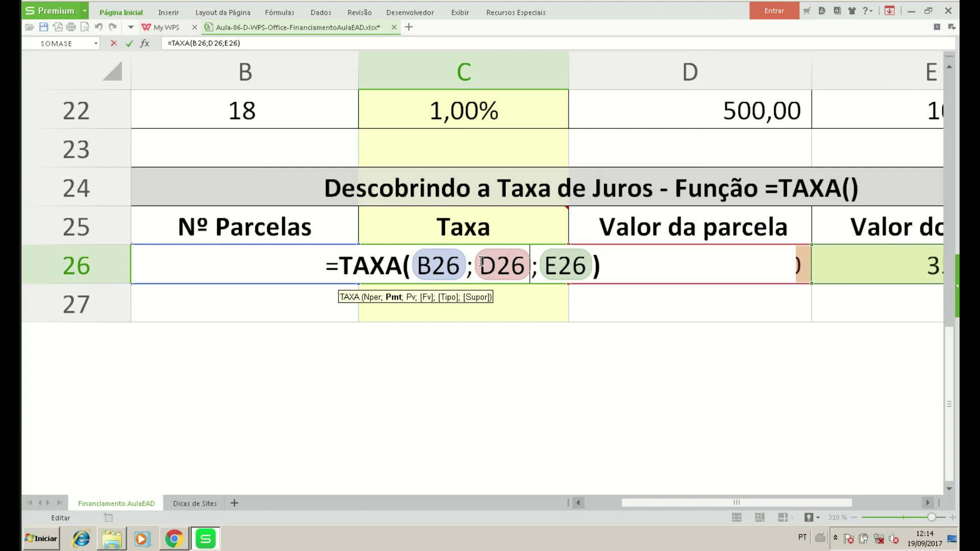
type("-")
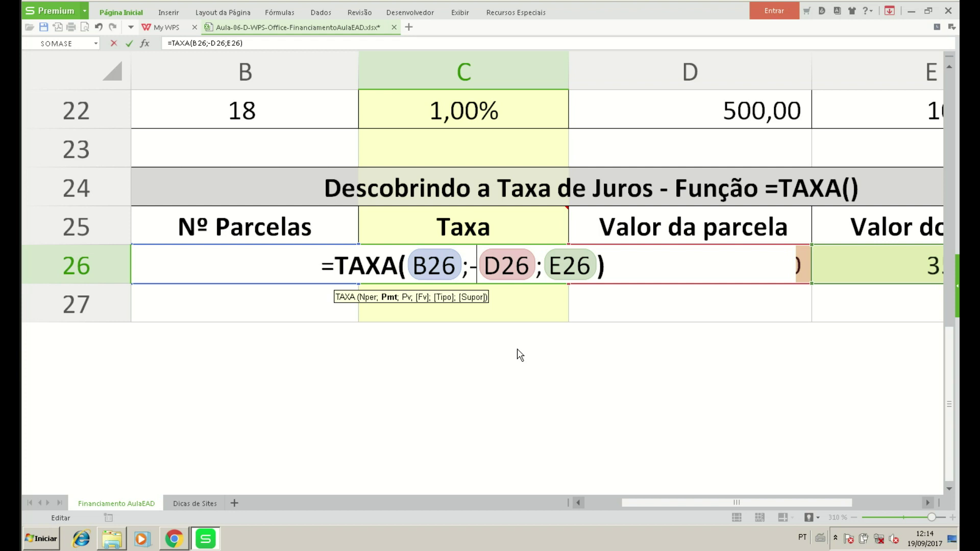
key("Return")
key("Up")
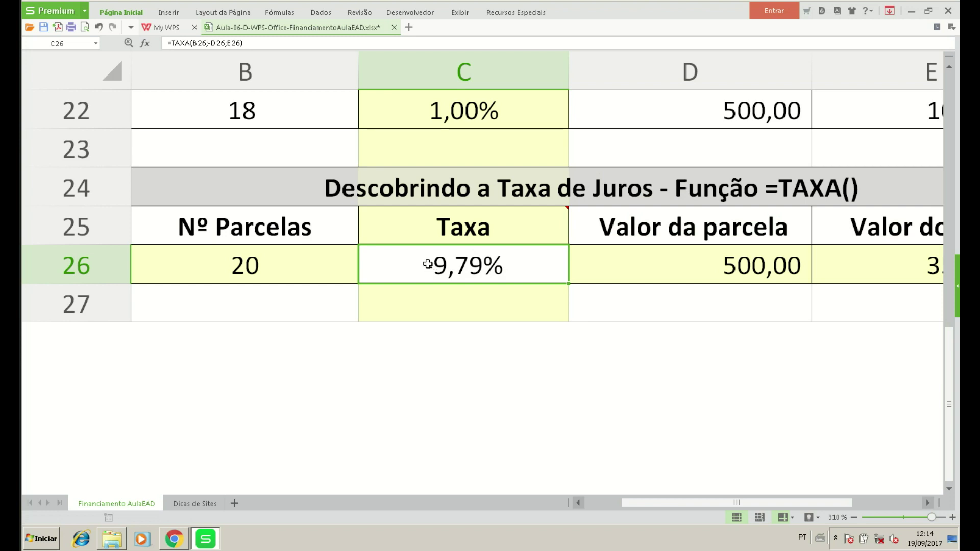
Negate the whole formula to =-TAXA(B26;-D26;E26), showing 9,79%
double_click(428, 264)
key("Home")
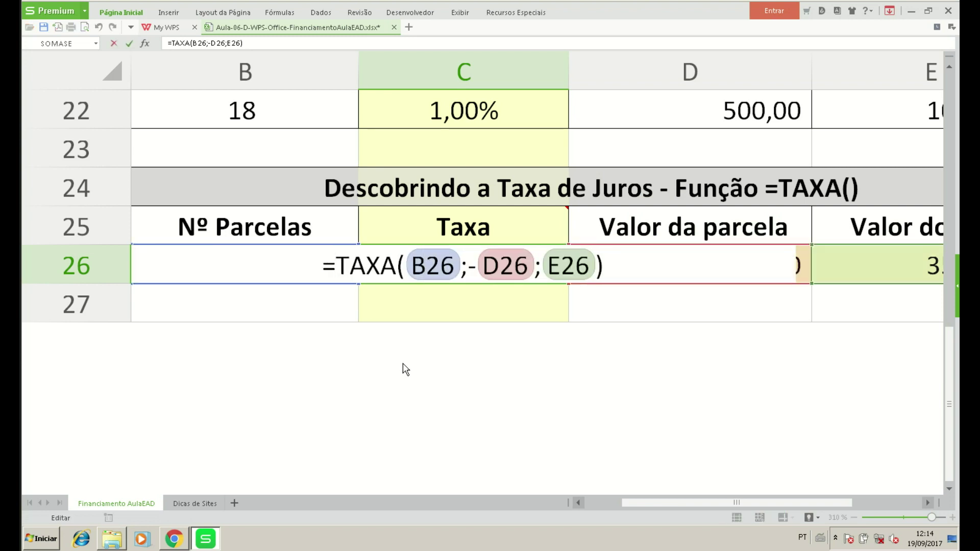
type("-")
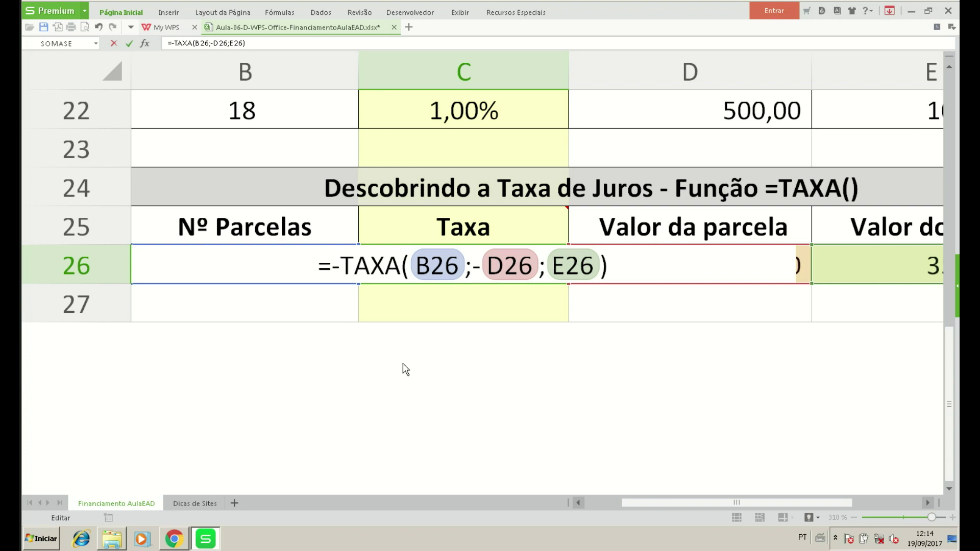
key("Return")
key("Up")
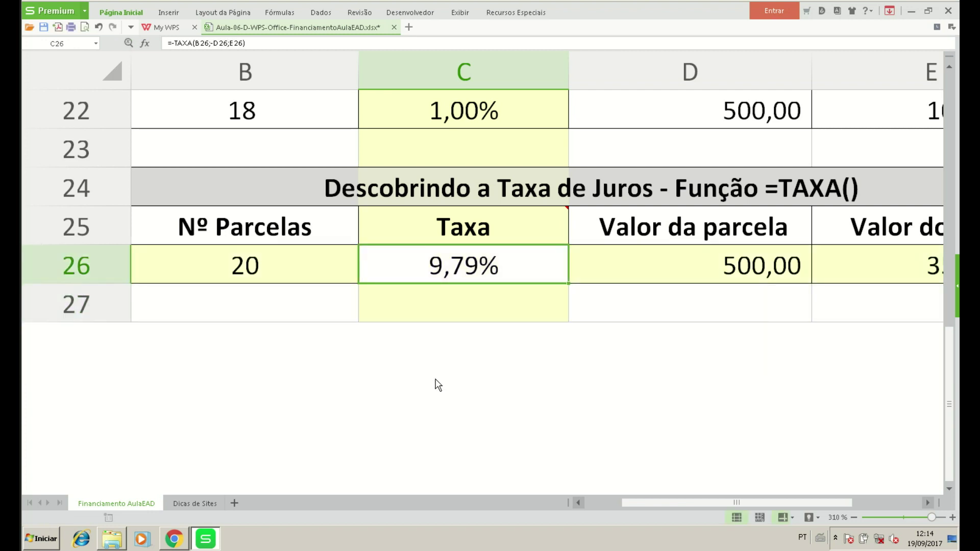
Zoom out to 115% and return to cell A1 to view all five completed tables
scroll(493, 361, "down", 2, "ctrl")
scroll(487, 363, "down", 2, "ctrl")
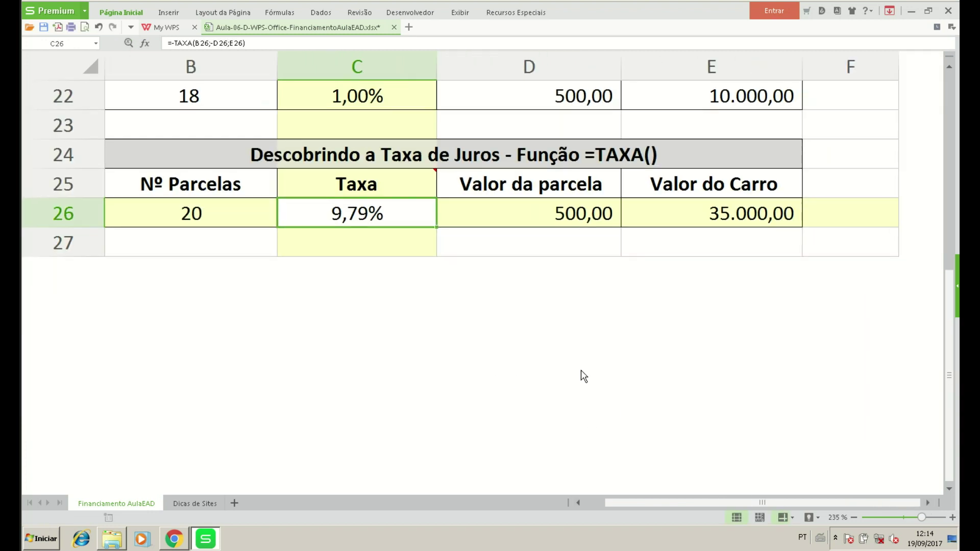
scroll(426, 334, "up", 1)
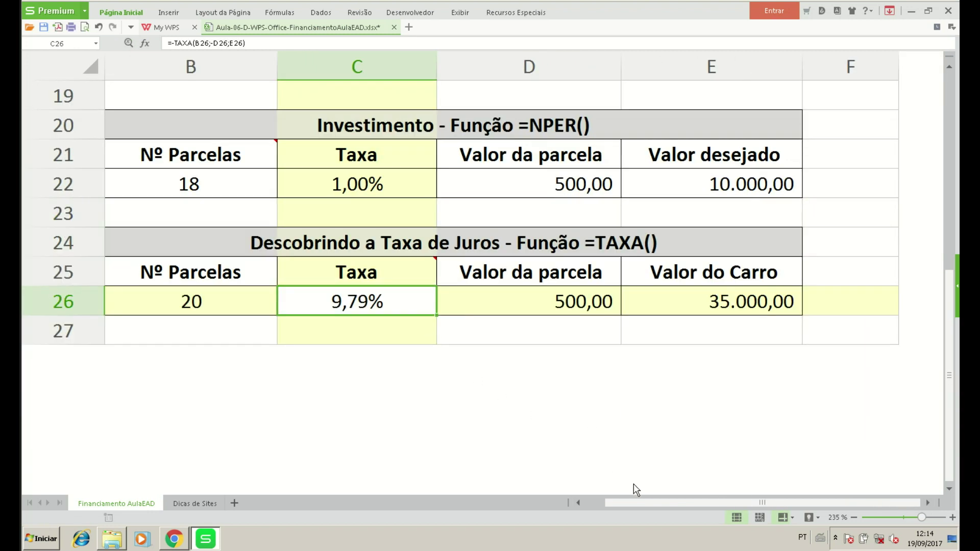
left_click(578, 503)
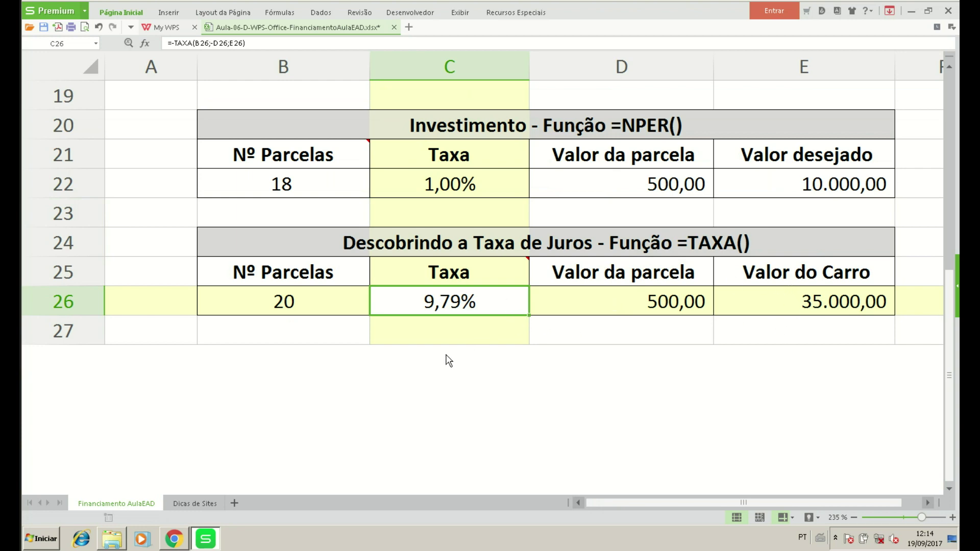
scroll(446, 360, "down", 4, "ctrl")
scroll(445, 358, "up", 6)
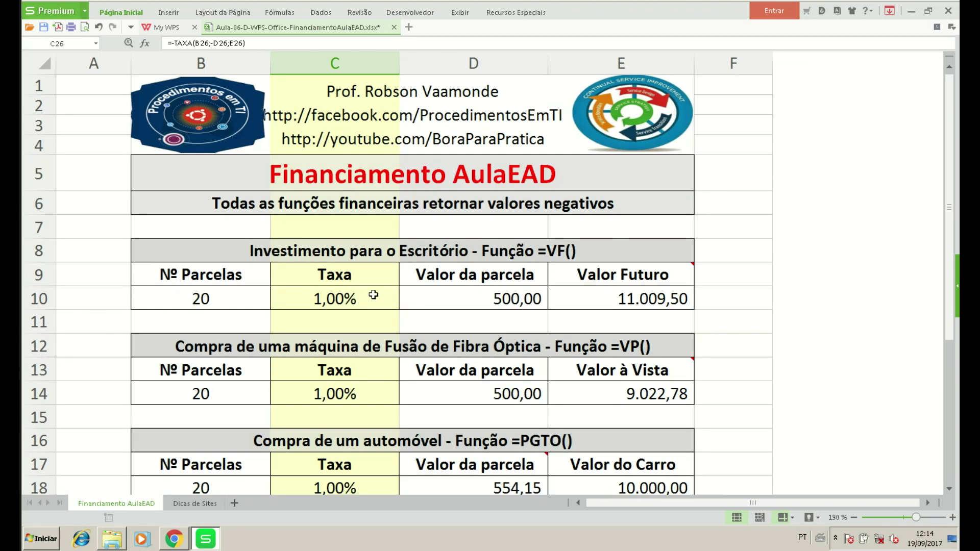
scroll(179, 194, "down", 3, "ctrl")
scroll(176, 198, "down", 3, "ctrl")
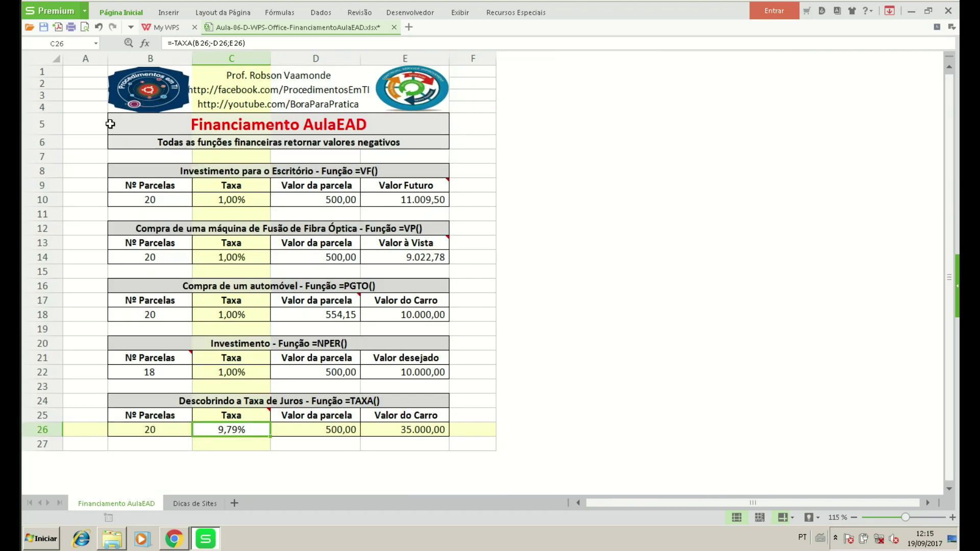
left_click(84, 71)
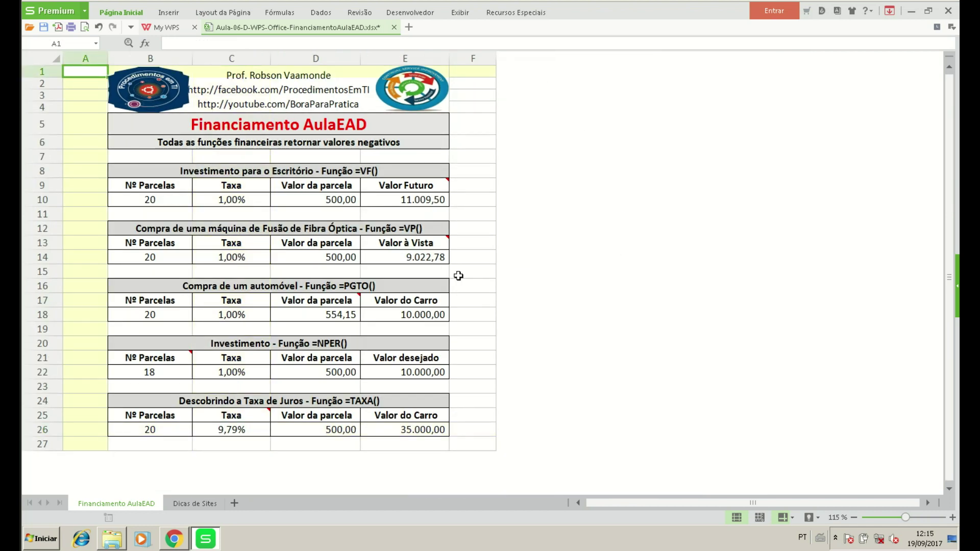